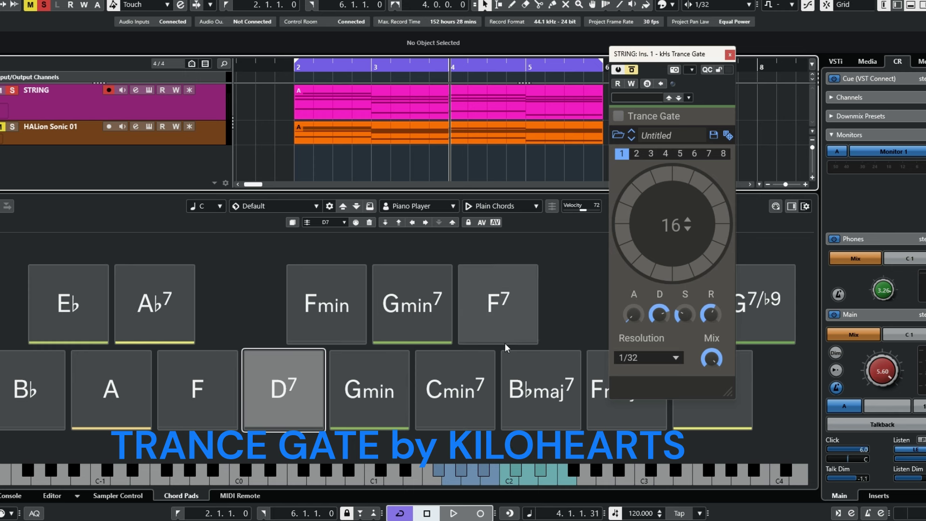
# Turn on only the first step of the 16-step Trance Gate pattern 1 and audition it with the Cmin7 chord pad.
pyautogui.click(434, 376)
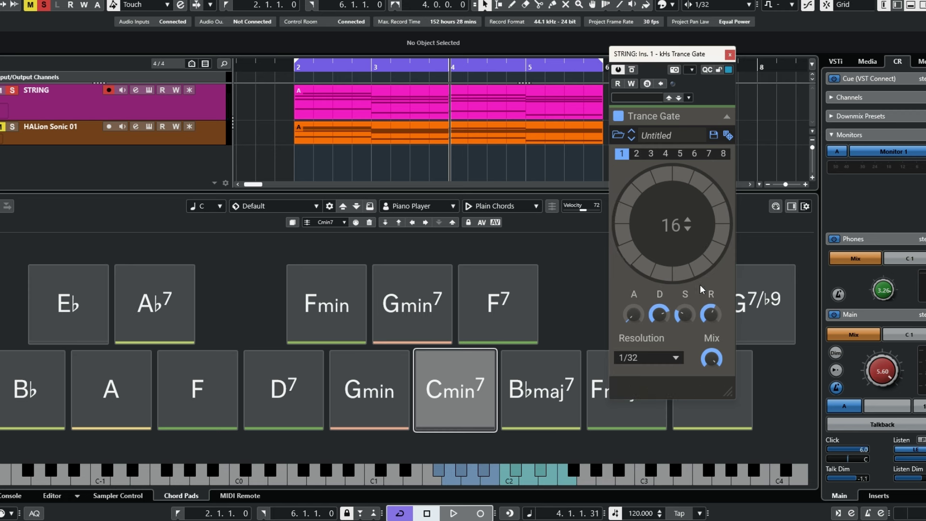
pyautogui.click(687, 229)
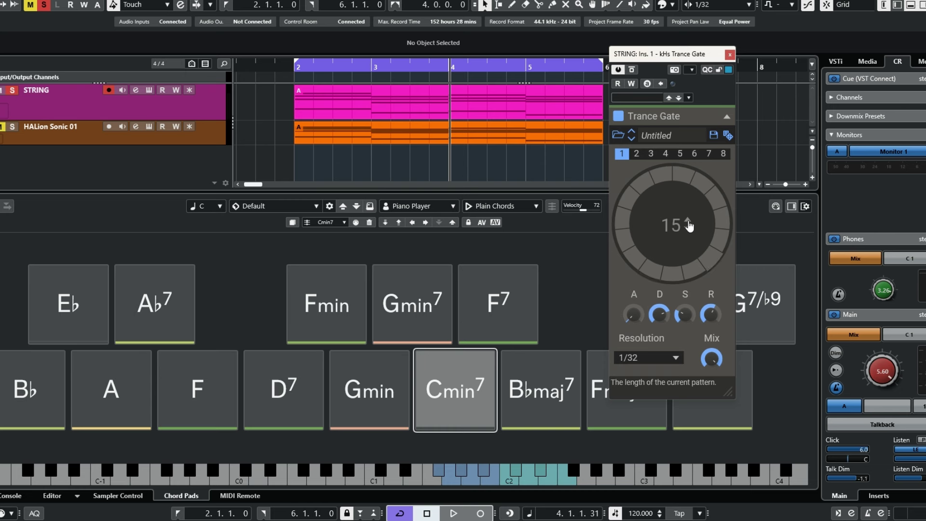
pyautogui.click(688, 220)
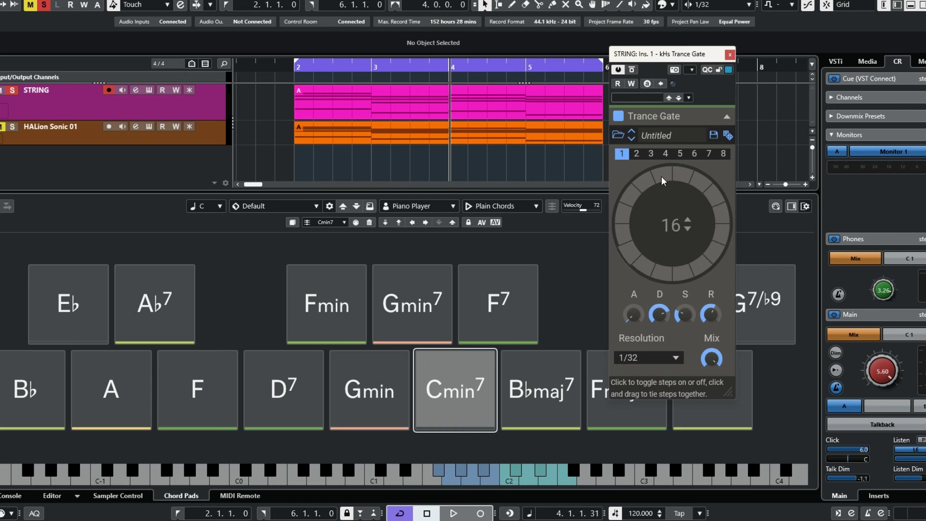
pyautogui.click(680, 176)
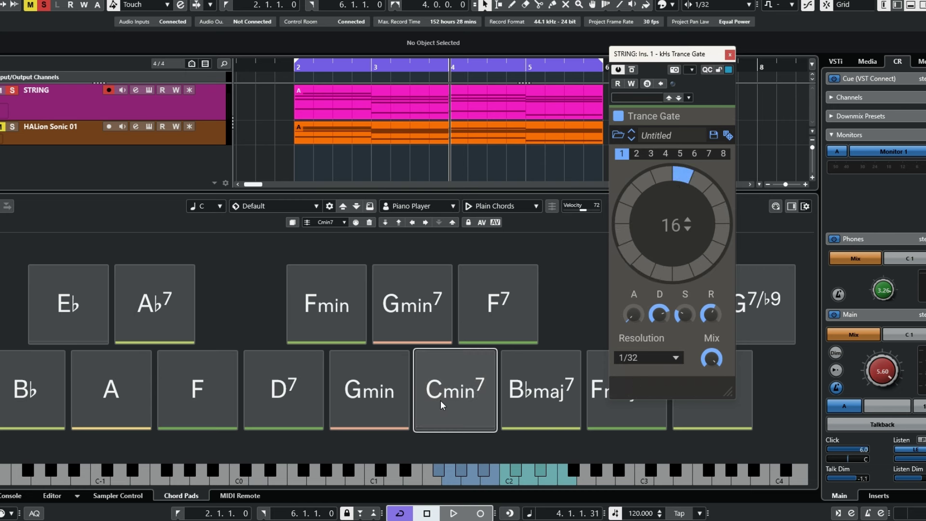
pyautogui.click(461, 401)
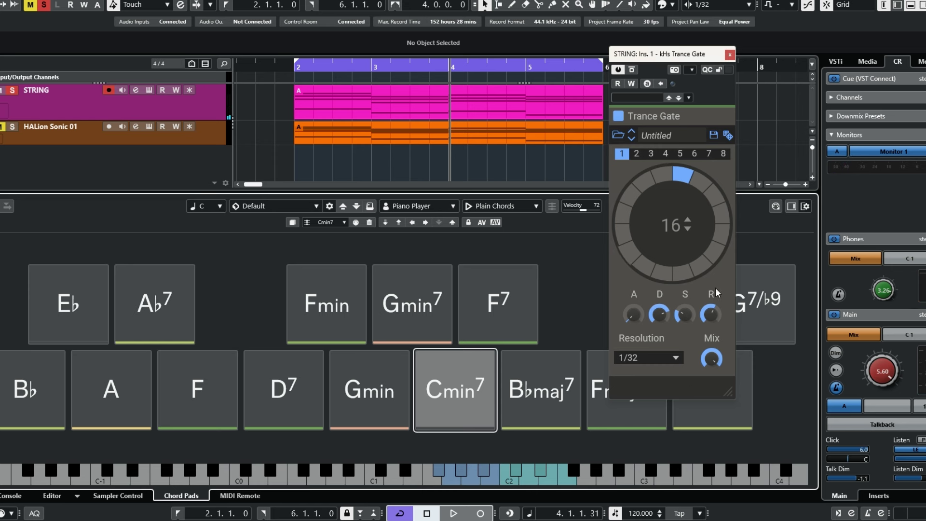
# Turn on steps 3, 5, 7, 9, 11, 13 and 15 of Trance Gate pattern 1 so that every other step is active.
pyautogui.click(715, 198)
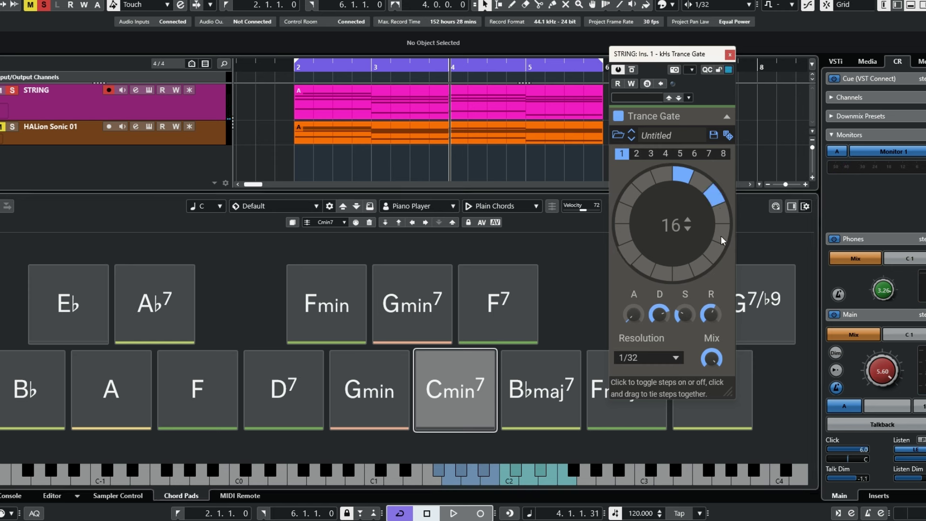
pyautogui.click(722, 233)
pyautogui.click(699, 267)
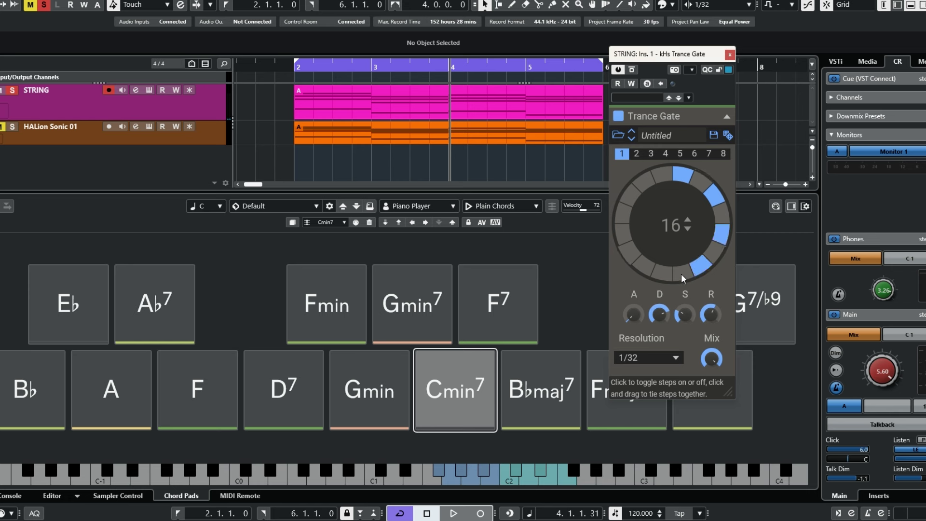
pyautogui.click(664, 274)
pyautogui.click(634, 254)
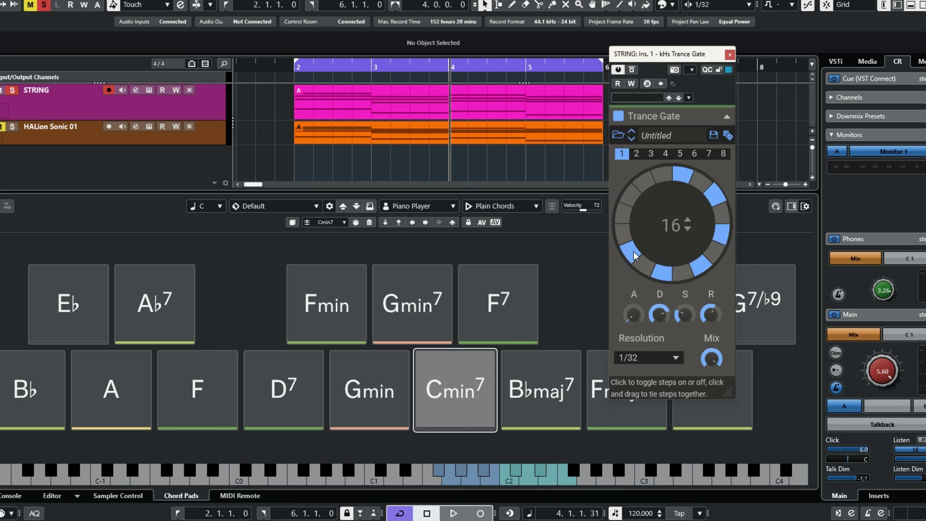
pyautogui.click(625, 216)
pyautogui.click(649, 187)
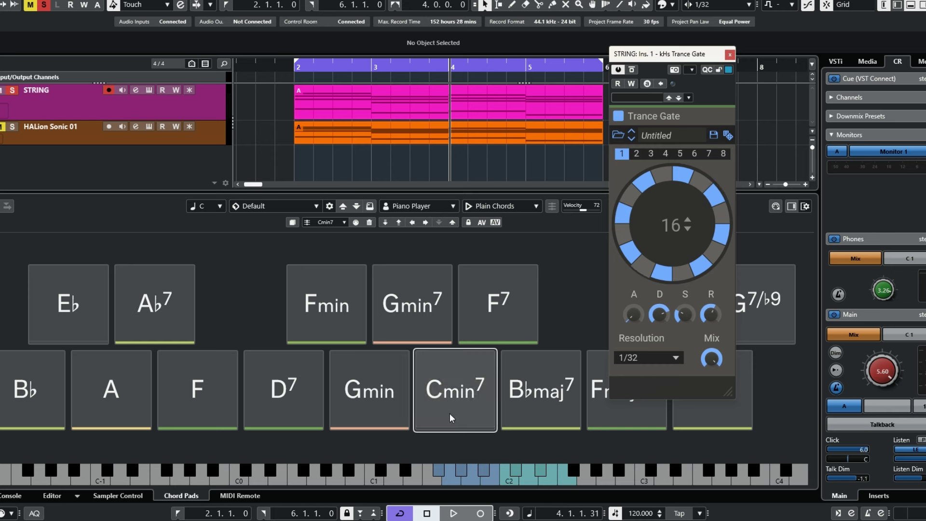
# Compare the sound of the Cmin7 chord pad with the Trance Gate active and bypassed, leaving the gate active.
pyautogui.click(443, 396)
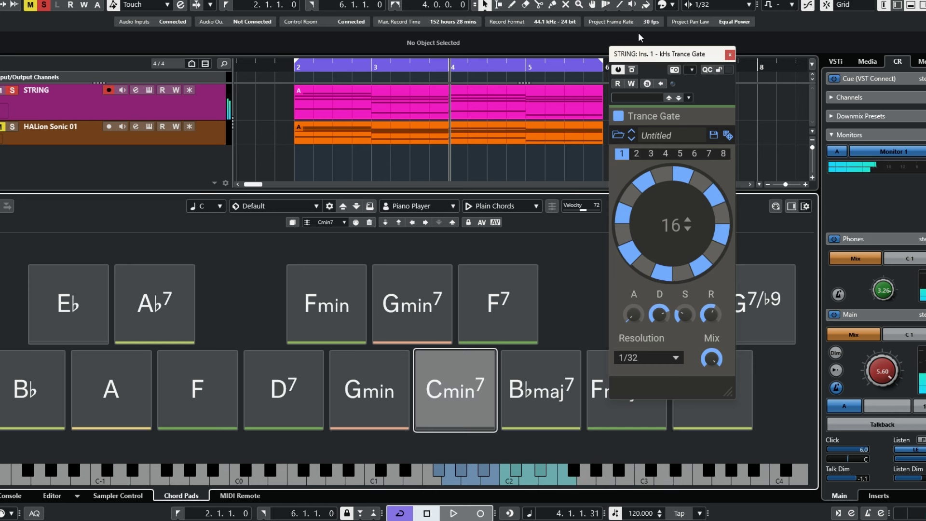
pyautogui.click(633, 70)
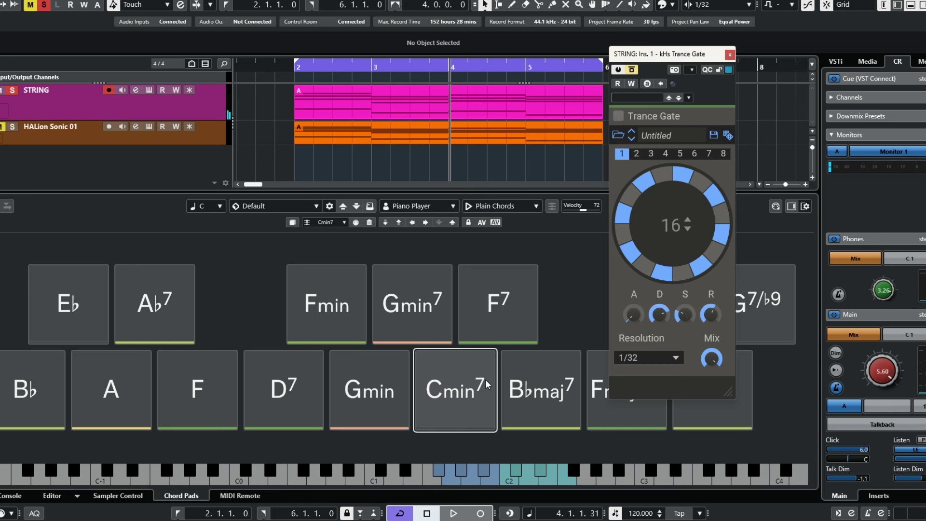
pyautogui.click(487, 385)
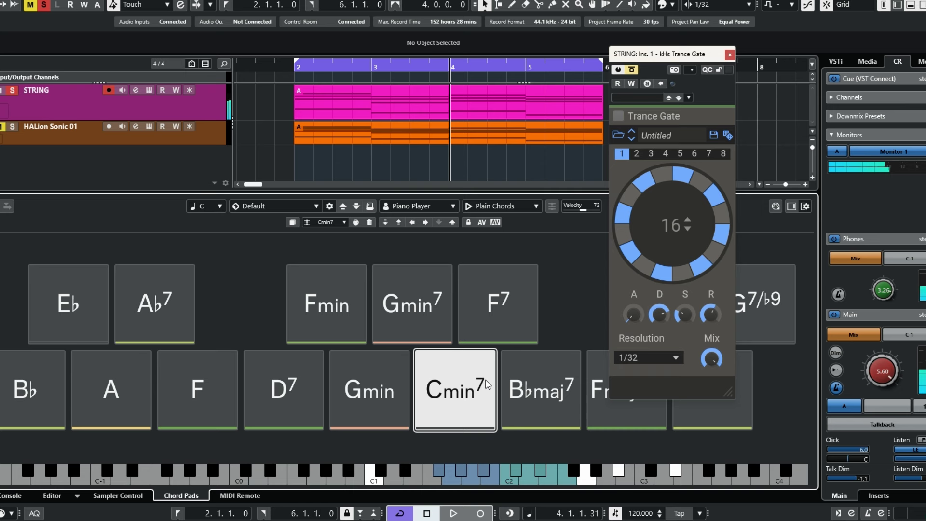
pyautogui.click(632, 70)
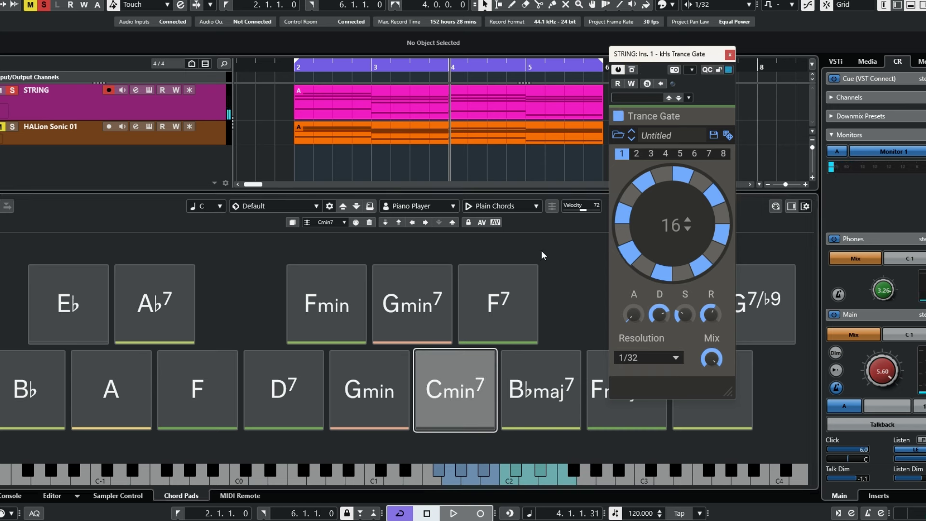
pyautogui.click(467, 394)
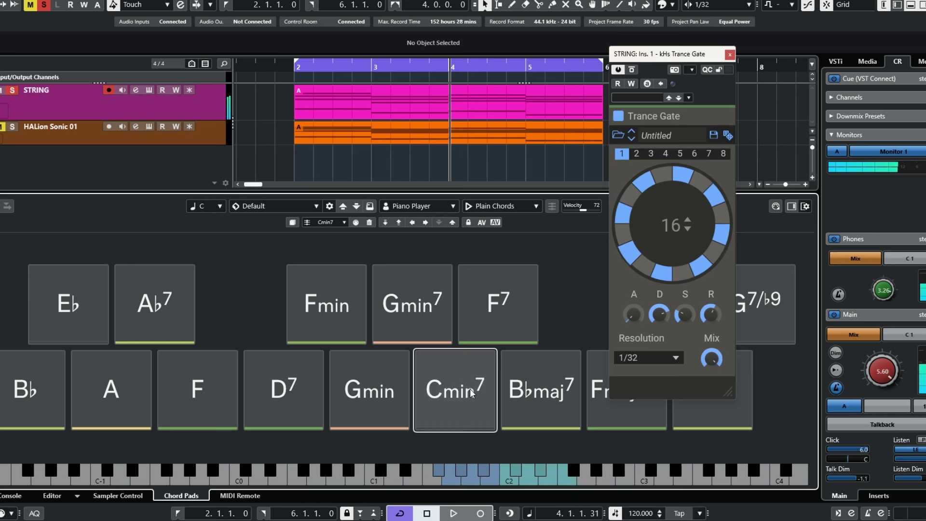
# Audition Trance Gate pattern slots 2 and 3 with the Cmin7 chord pad.
pyautogui.click(637, 153)
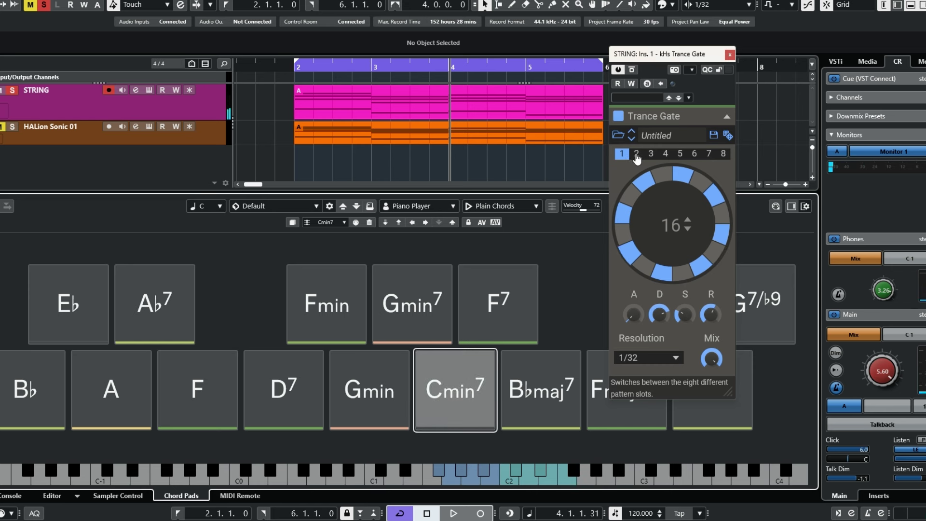
pyautogui.click(469, 394)
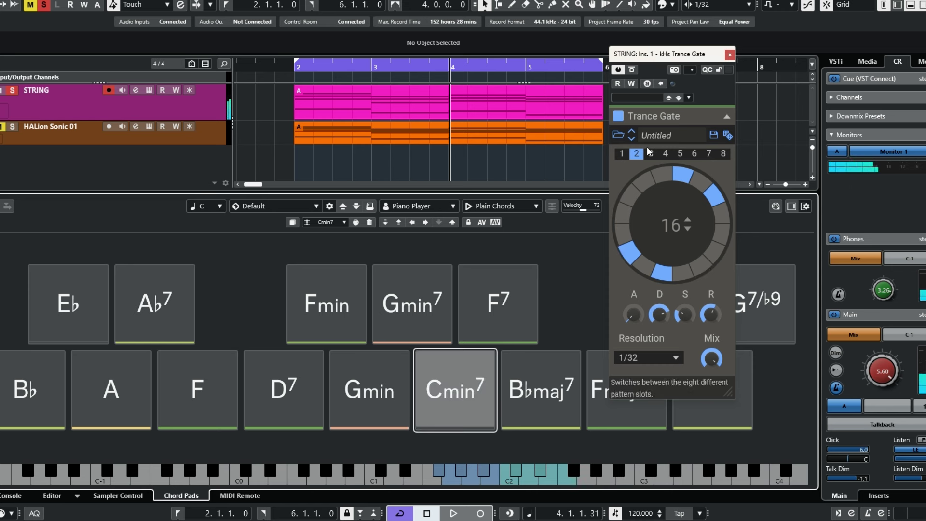
pyautogui.click(651, 153)
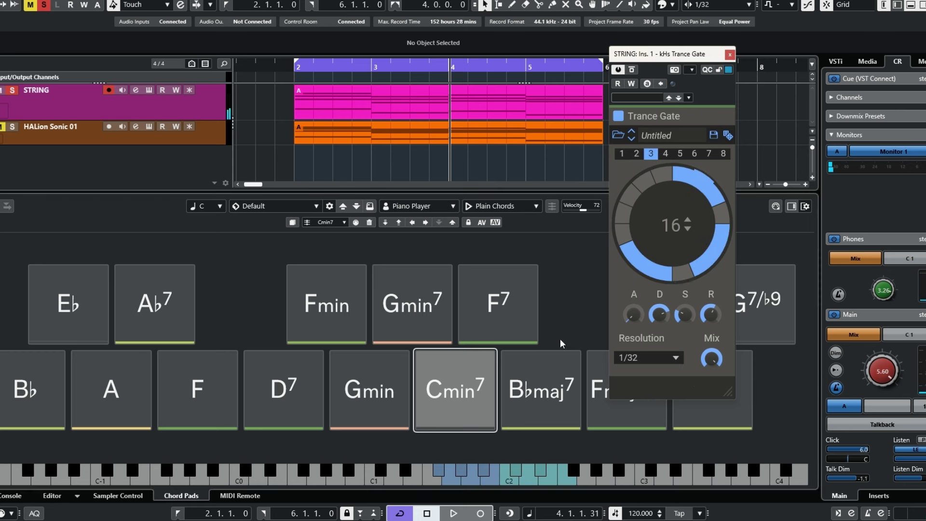
pyautogui.click(478, 386)
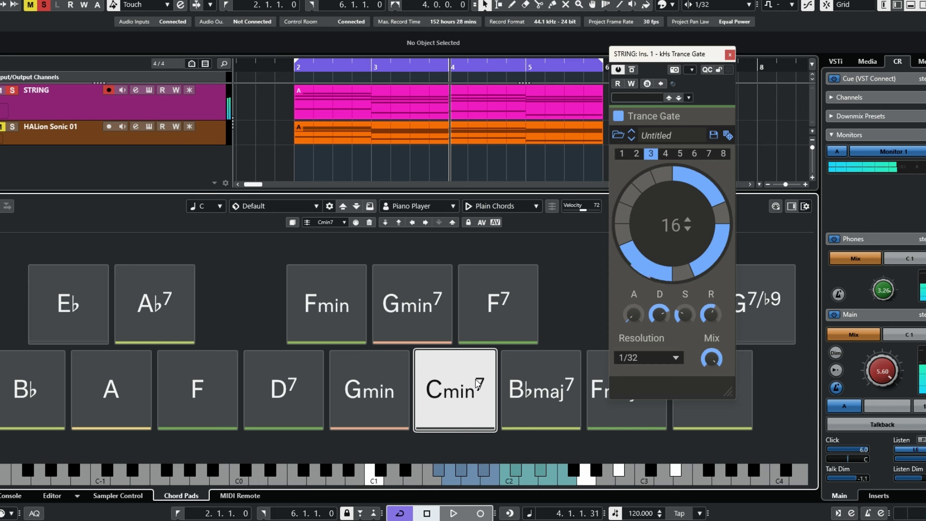
pyautogui.moveTo(476, 385); pyautogui.dragTo(521, 320)
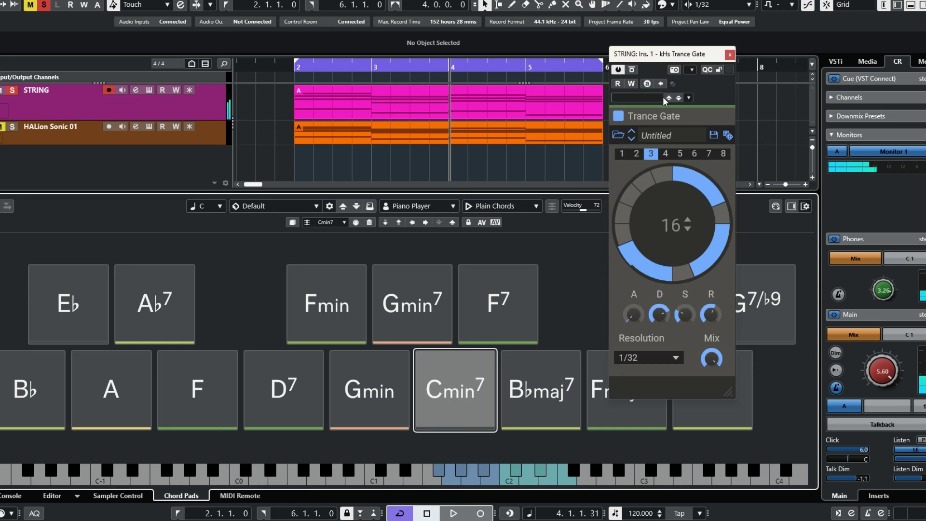
# Audition Trance Gate pattern slots 4 and 5 with the Cmin7 chord pad.
pyautogui.click(667, 156)
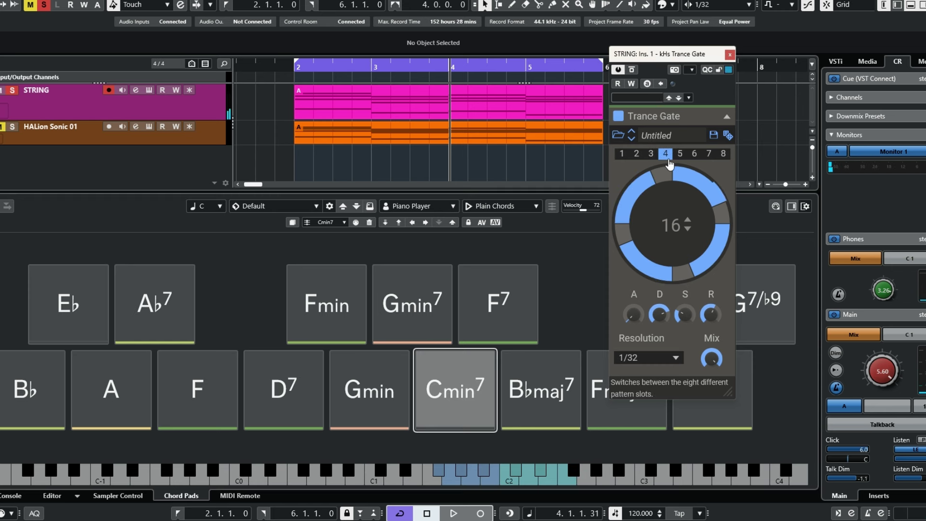
pyautogui.click(484, 392)
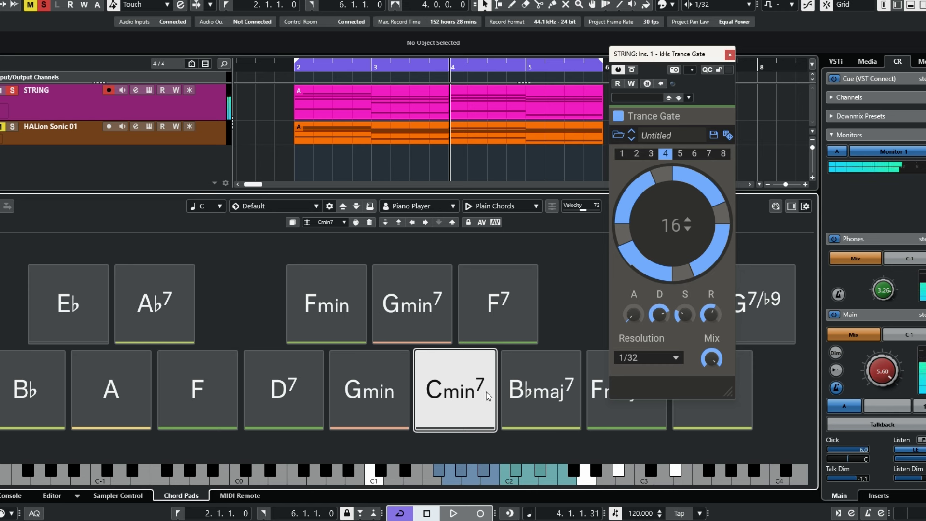
pyautogui.click(680, 154)
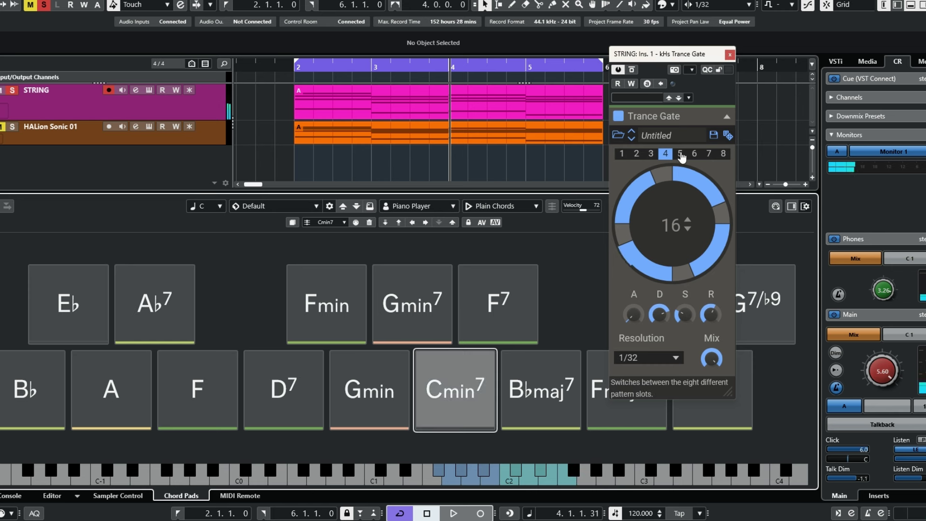
pyautogui.click(478, 400)
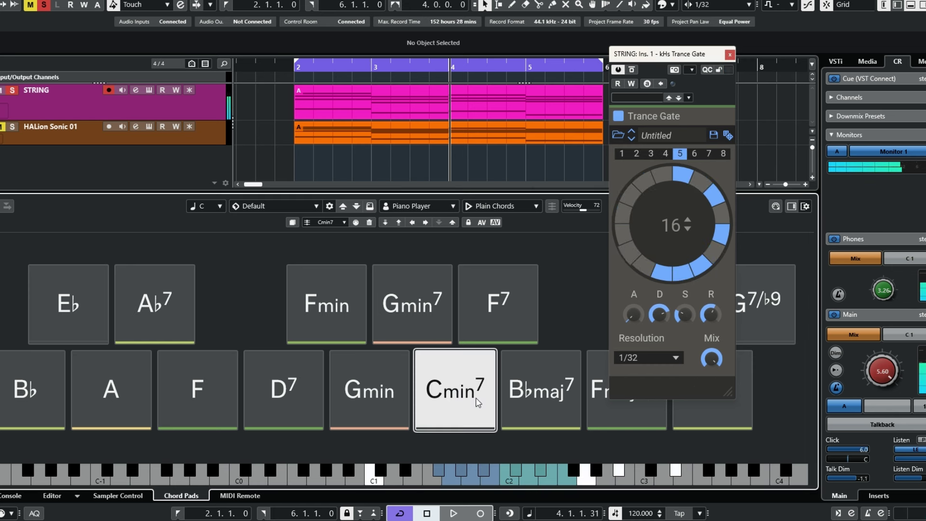
# Audition pattern slot 6 with the B♭maj7 chord pad and slots 7 and 8 with the Cmin7 pad.
pyautogui.click(695, 153)
pyautogui.click(536, 401)
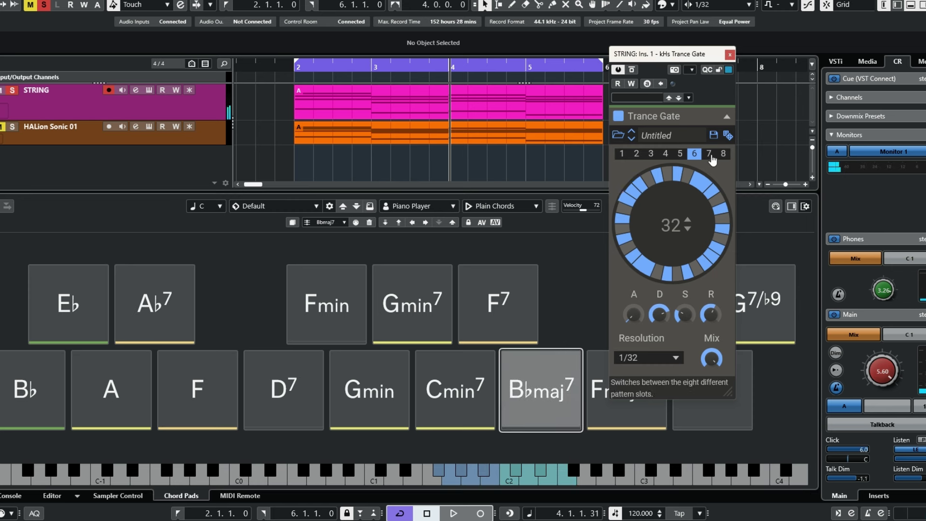
pyautogui.click(709, 153)
pyautogui.click(481, 405)
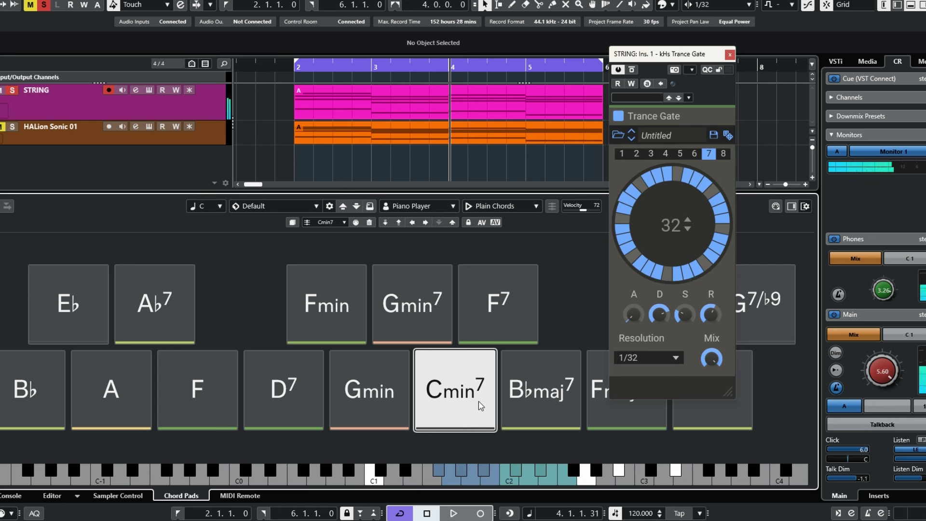
pyautogui.click(723, 154)
pyautogui.click(454, 398)
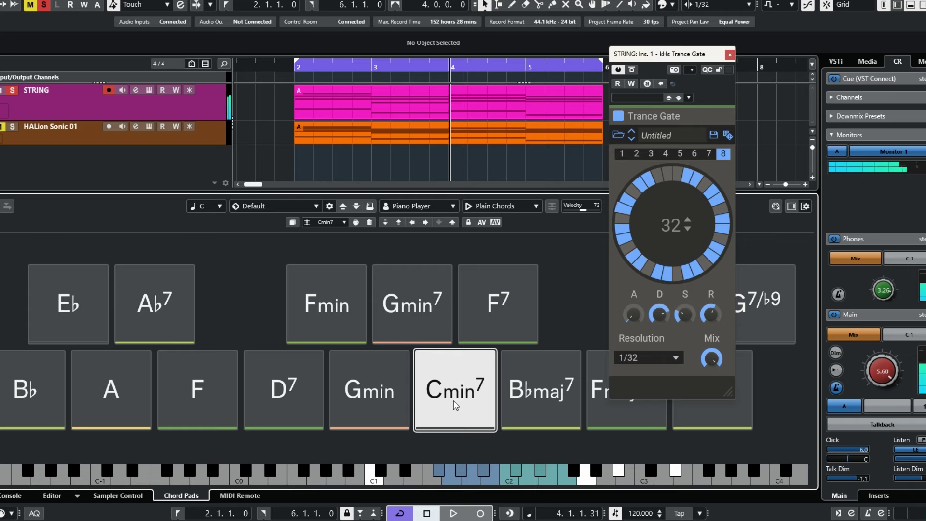
pyautogui.moveTo(453, 401); pyautogui.dragTo(451, 399)
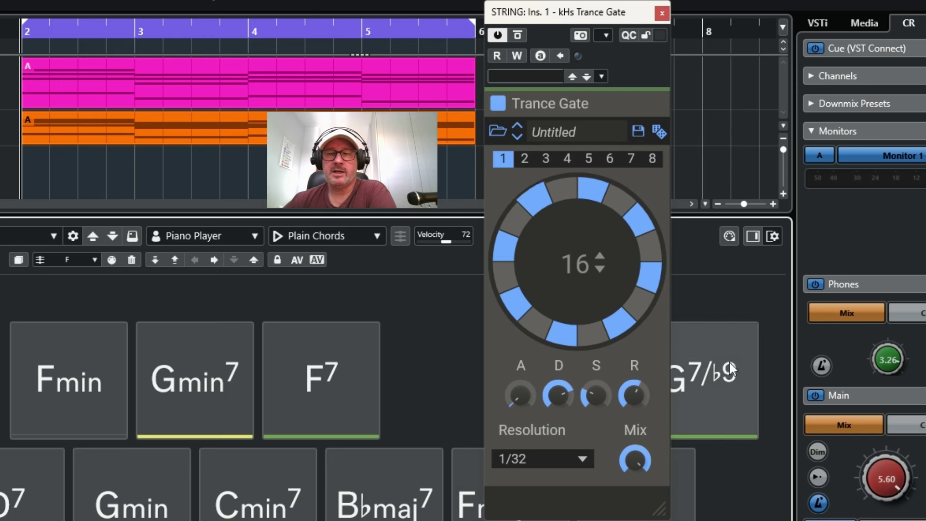
# Shorten Trance Gate pattern 1 to 13 steps.
pyautogui.click(600, 268)
pyautogui.click(600, 269)
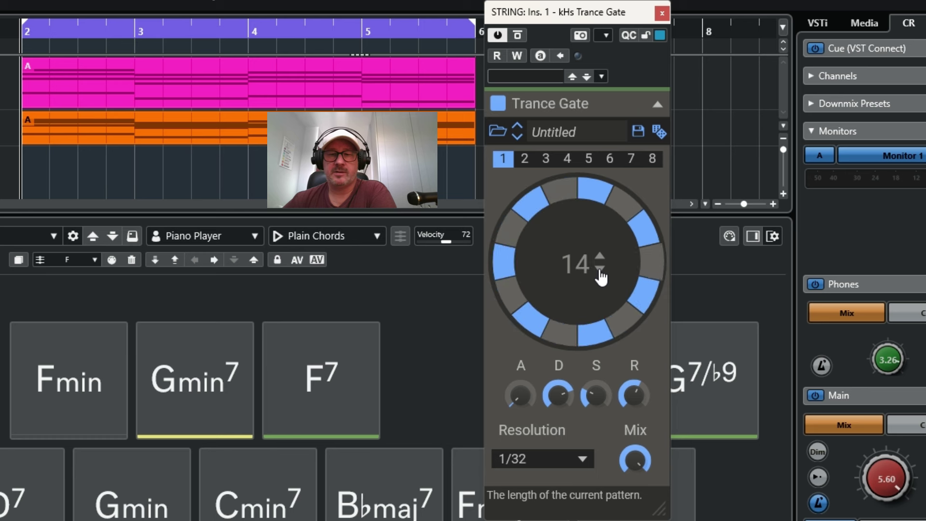
pyautogui.click(600, 268)
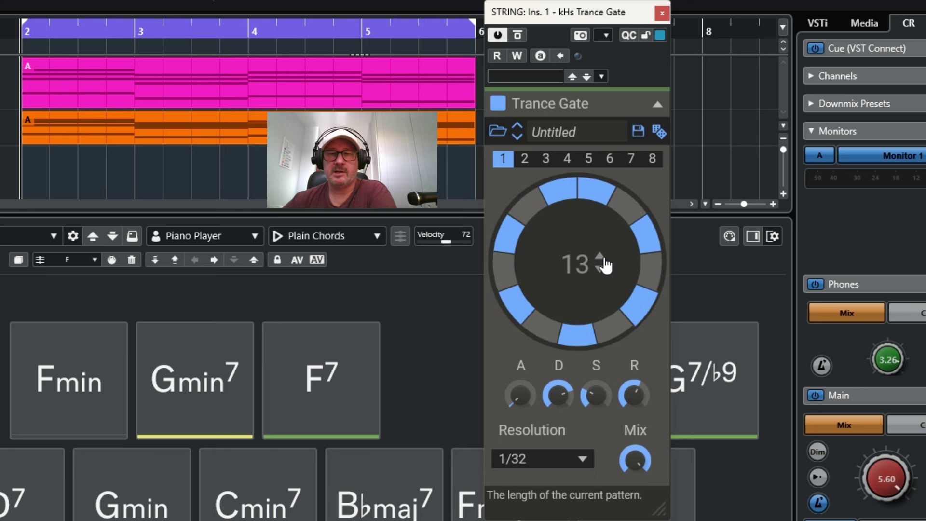
# Lengthen Trance Gate pattern 1 to 36 steps.
pyautogui.click(601, 257)
pyautogui.click(601, 259)
pyautogui.click(601, 258)
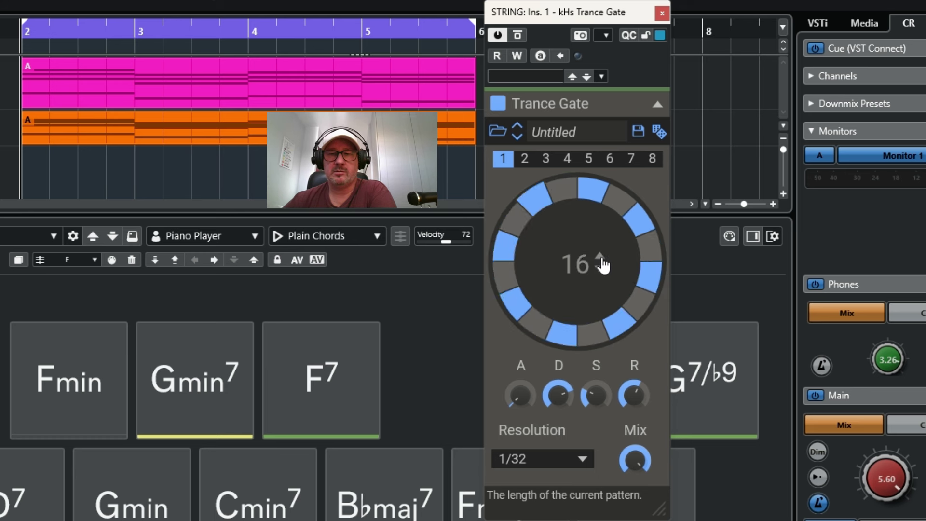
pyautogui.click(602, 258)
pyautogui.doubleClick(601, 259)
pyautogui.tripleClick(602, 259)
pyautogui.doubleClick(601, 259)
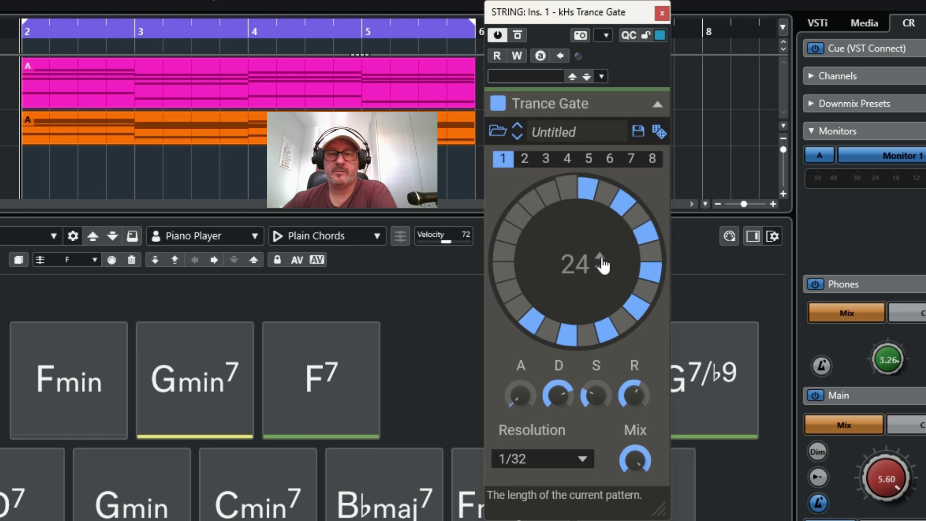
pyautogui.doubleClick(601, 258)
pyautogui.doubleClick(601, 259)
pyautogui.tripleClick(601, 259)
pyautogui.doubleClick(602, 258)
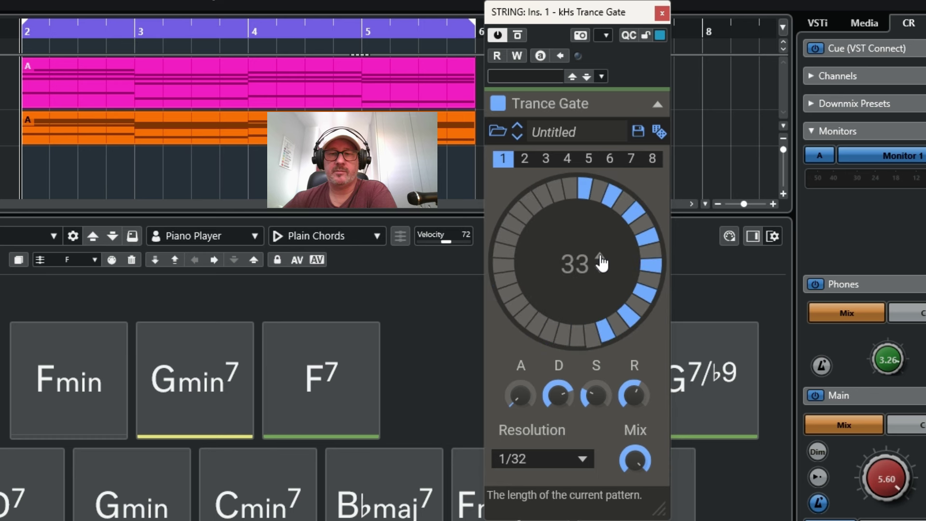
pyautogui.tripleClick(602, 258)
pyautogui.click(601, 259)
pyautogui.click(601, 269)
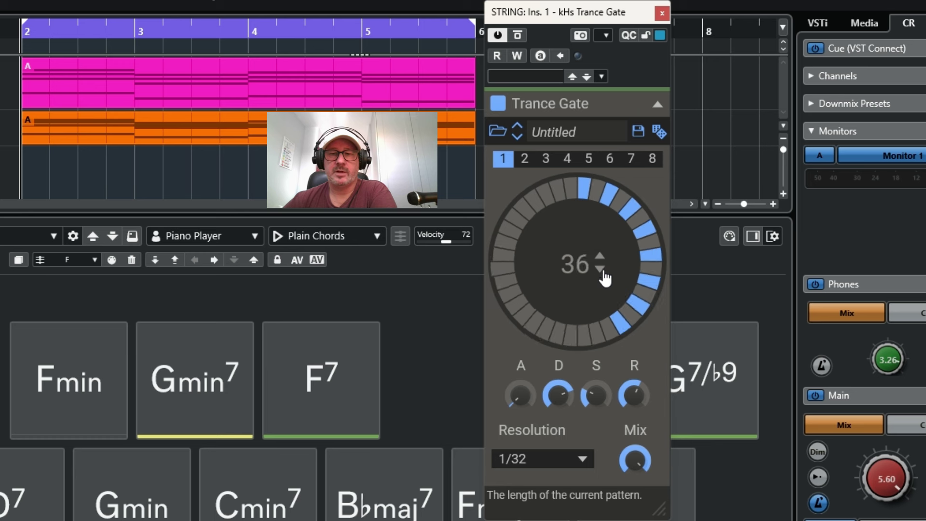
# Shorten Trance Gate pattern 1 to 16 steps and audition it with the B♭maj7 chord pad.
pyautogui.doubleClick(601, 268)
pyautogui.tripleClick(601, 270)
pyautogui.doubleClick(601, 269)
pyautogui.doubleClick(601, 269)
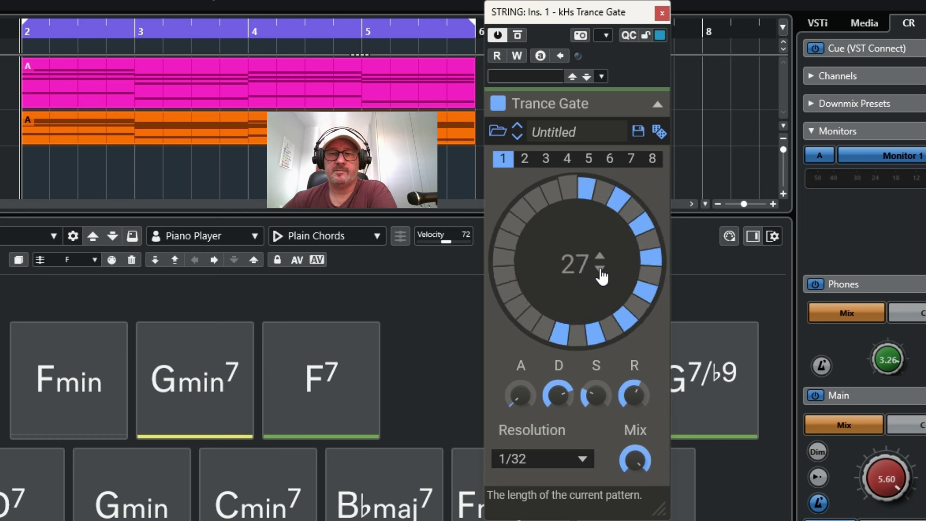
pyautogui.doubleClick(601, 269)
pyautogui.doubleClick(601, 269)
pyautogui.doubleClick(601, 269)
pyautogui.doubleClick(602, 269)
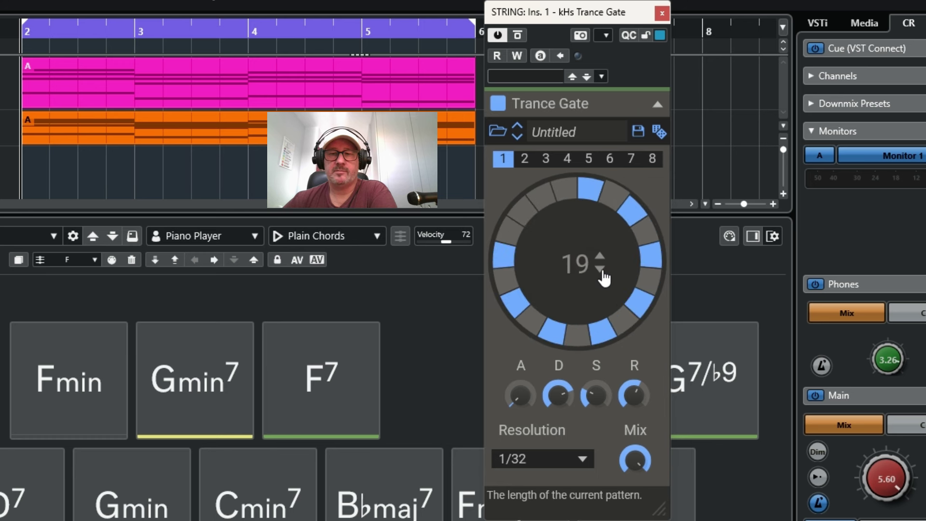
pyautogui.doubleClick(603, 270)
pyautogui.doubleClick(602, 269)
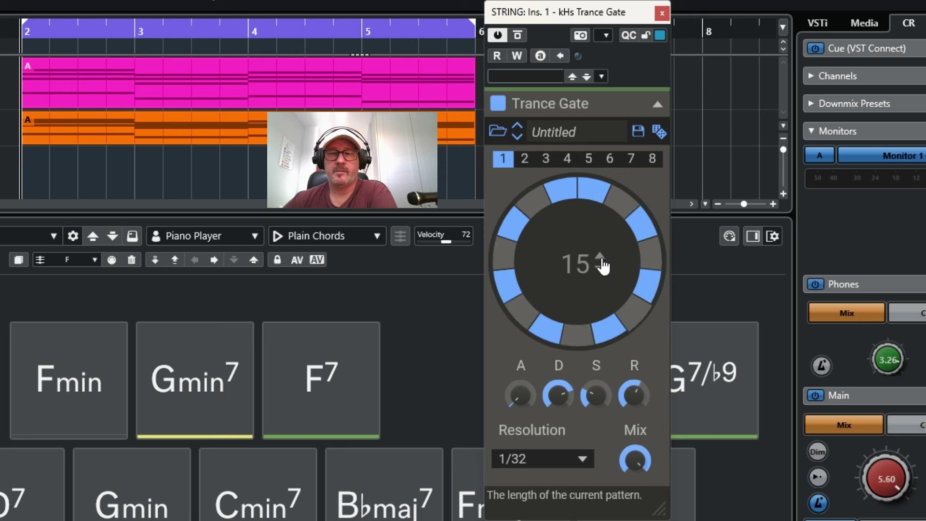
pyautogui.click(600, 256)
pyautogui.click(379, 490)
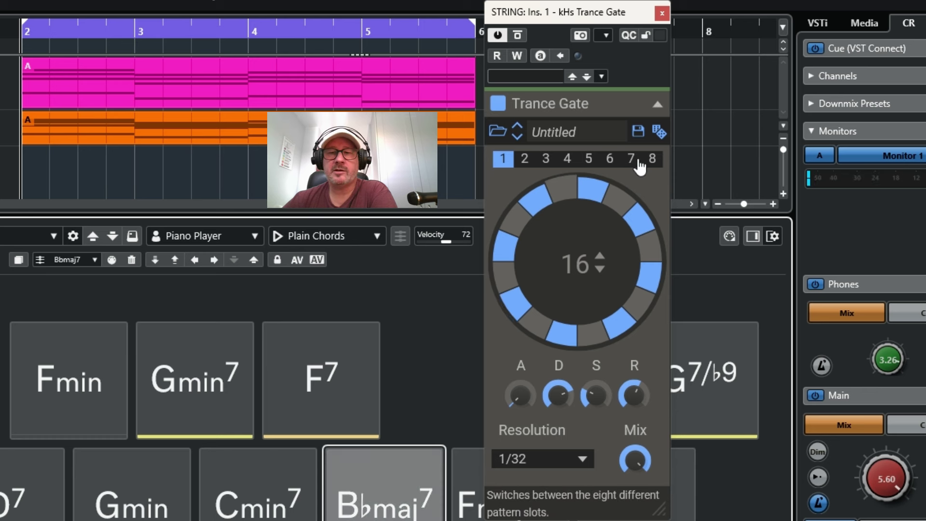
# Switch on steps 6 and 14 of pattern 2, compare it with pattern 1, and audition pattern 2 with the Cmin7 pad.
pyautogui.click(525, 160)
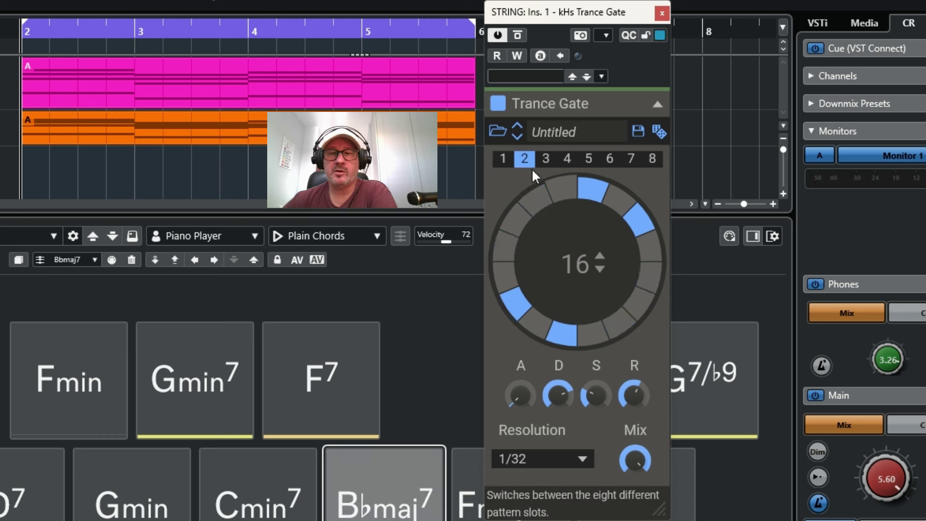
pyautogui.click(514, 216)
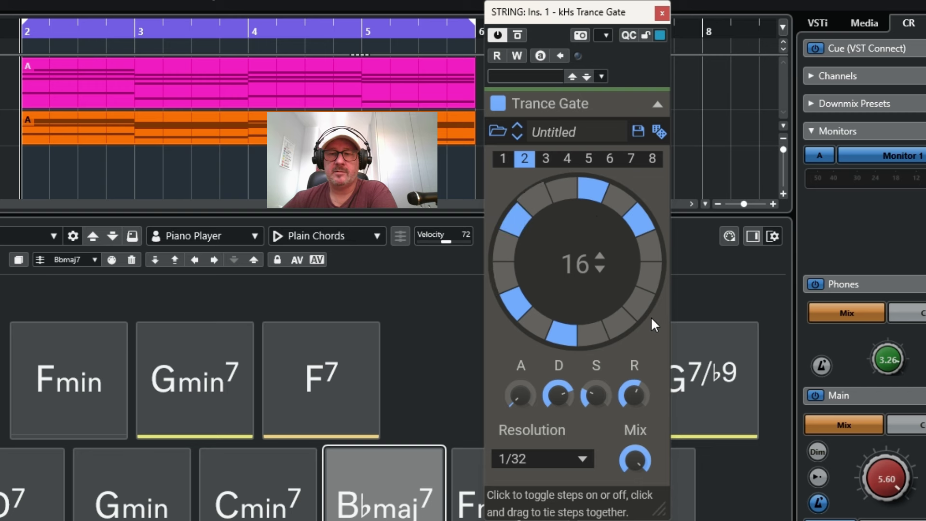
pyautogui.click(641, 309)
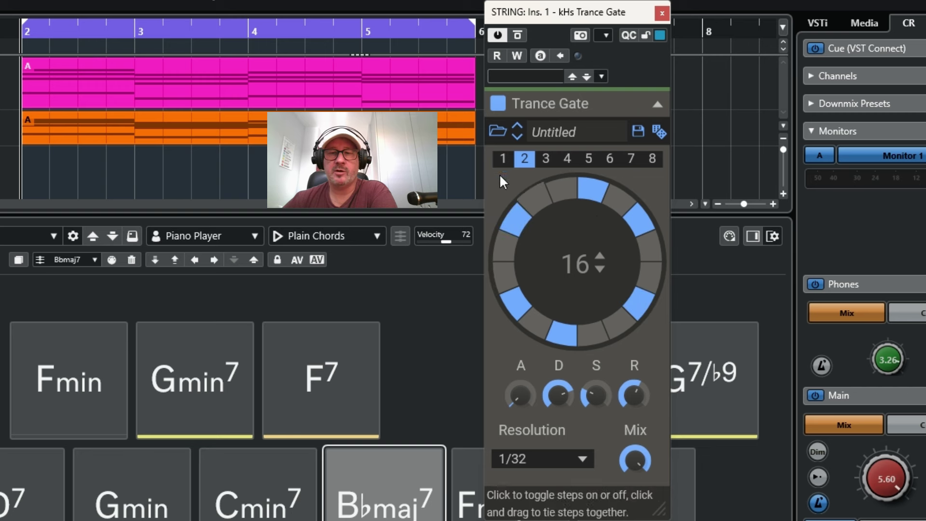
pyautogui.click(504, 160)
pyautogui.click(526, 161)
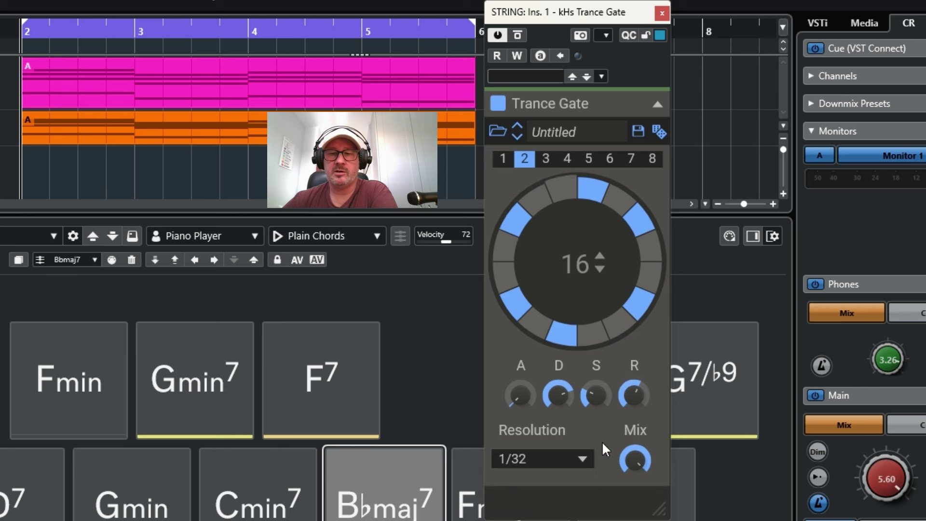
pyautogui.click(238, 488)
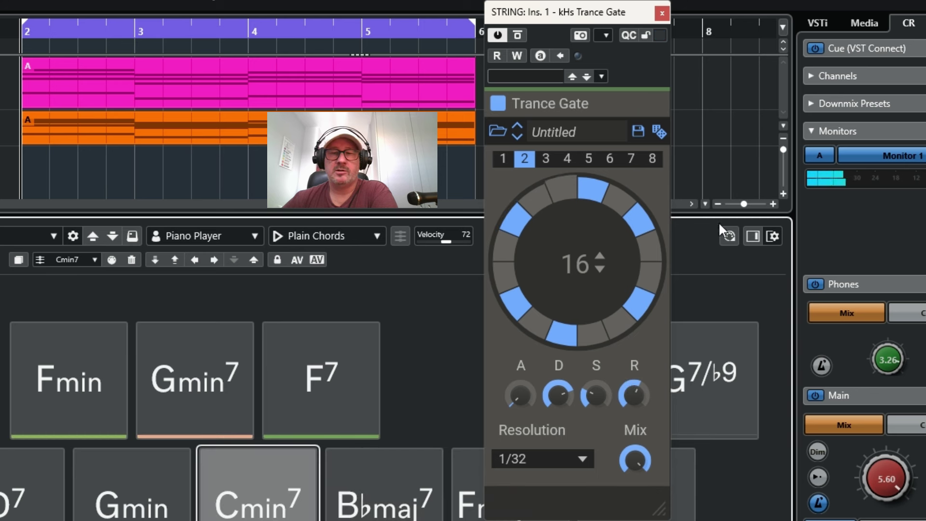
# Switch on steps 2 and 10 of pattern 2 and audition it with the Cmin7 pad.
pyautogui.click(619, 202)
pyautogui.click(532, 332)
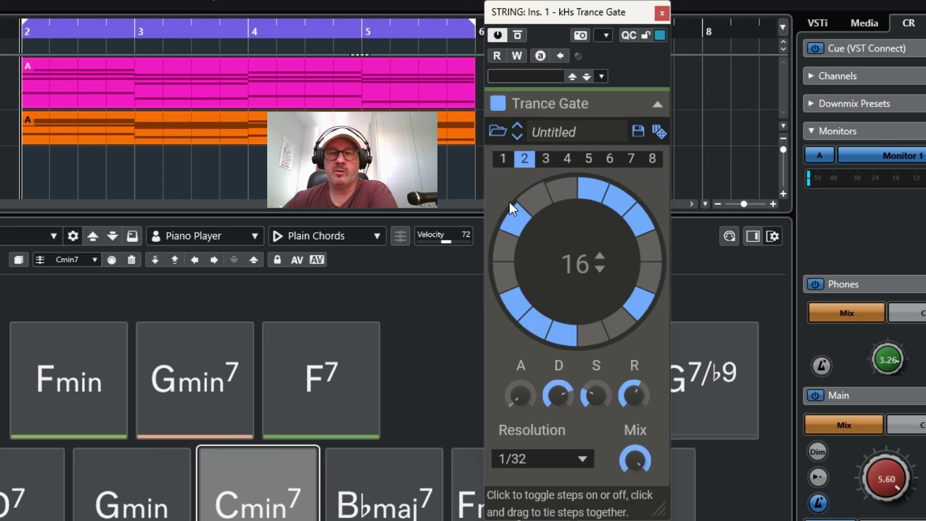
pyautogui.click(246, 515)
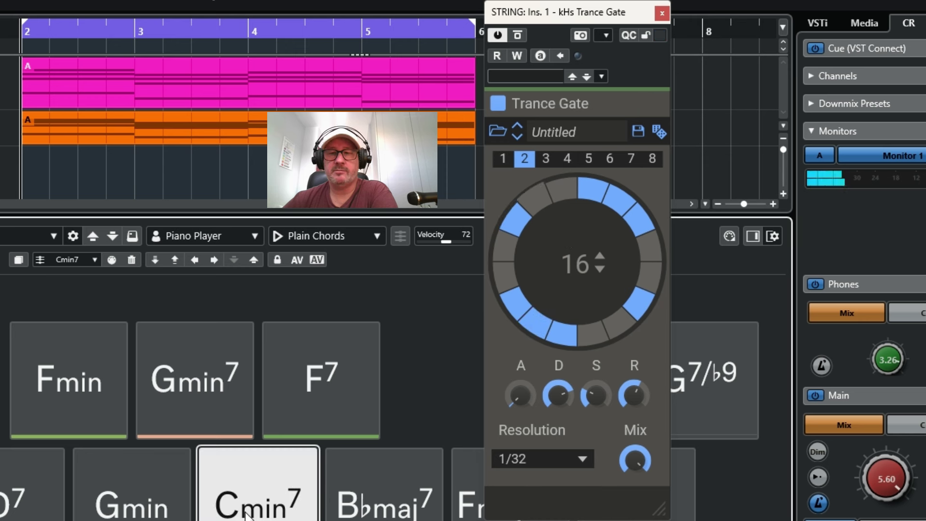
pyautogui.click(252, 510)
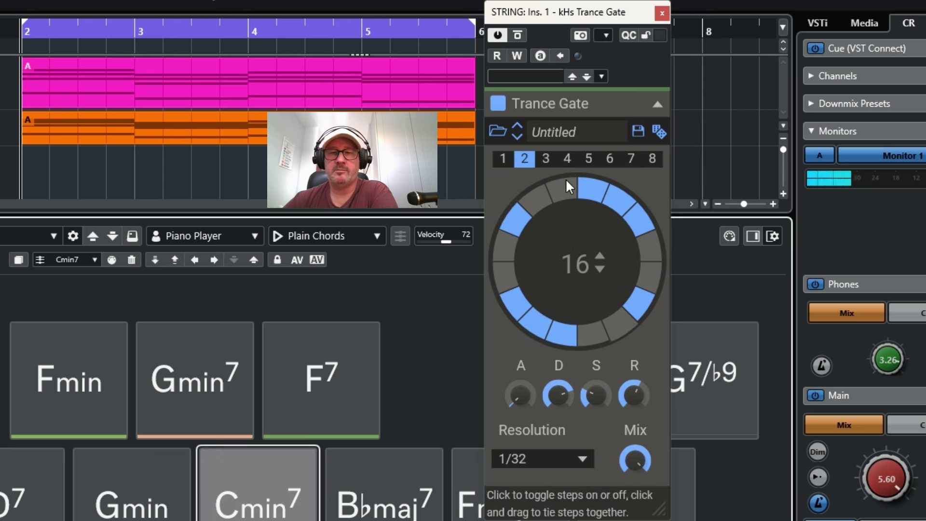
# Audition pattern slots 3 and 4 with the B♭maj7 chord pad.
pyautogui.click(545, 160)
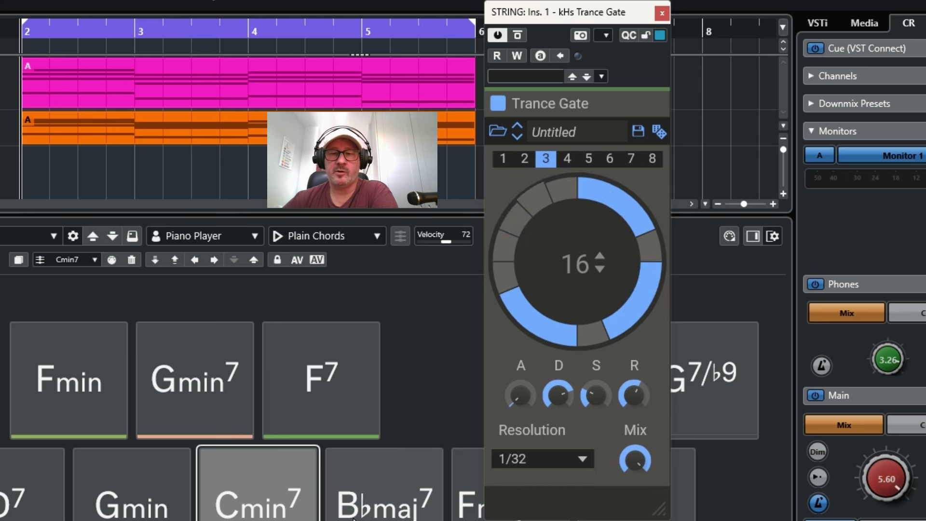
pyautogui.click(411, 509)
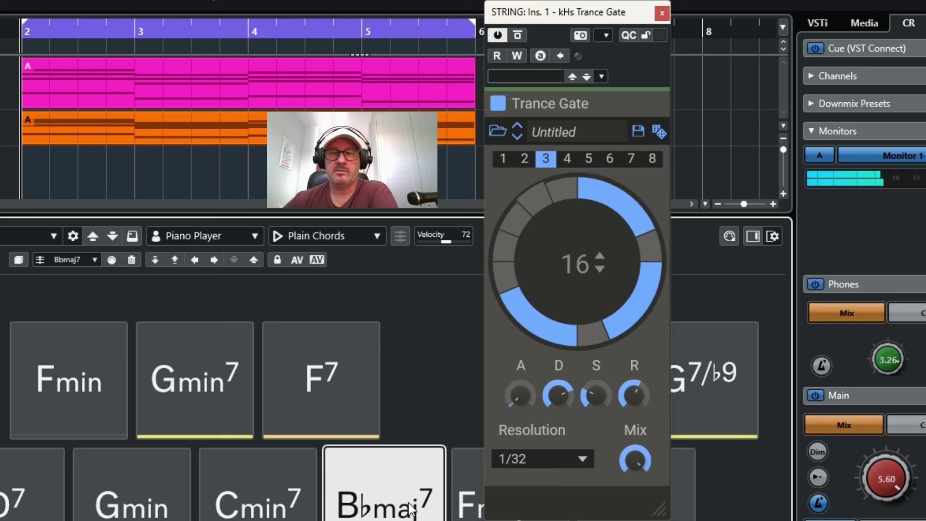
pyautogui.click(568, 158)
pyautogui.click(393, 507)
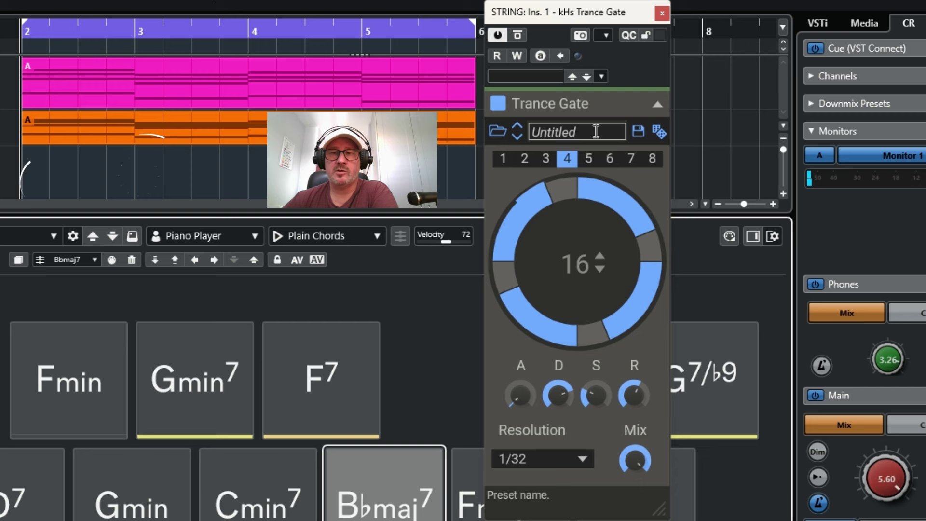
# Audition the Fast Decay, Minimal and Side Chained presets in turn with the B♭maj7 chord pad.
pyautogui.click(518, 136)
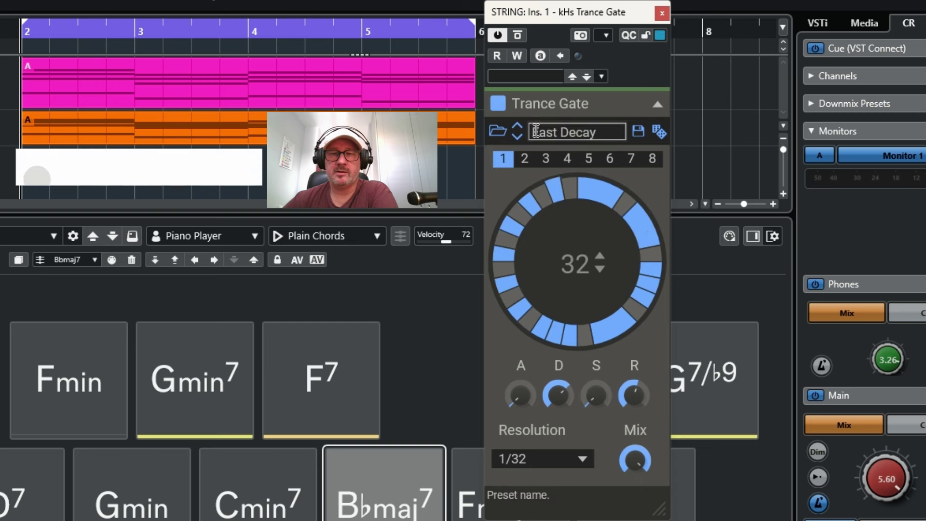
pyautogui.click(413, 507)
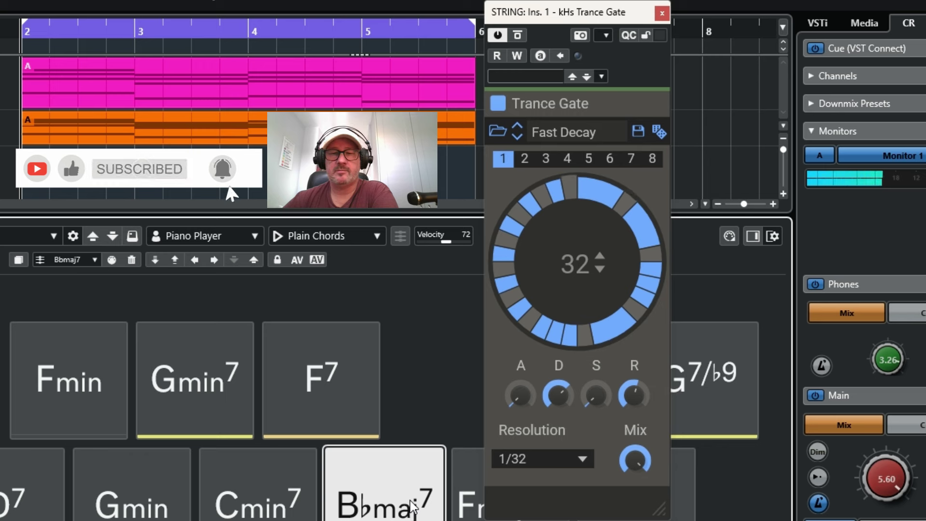
pyautogui.click(518, 137)
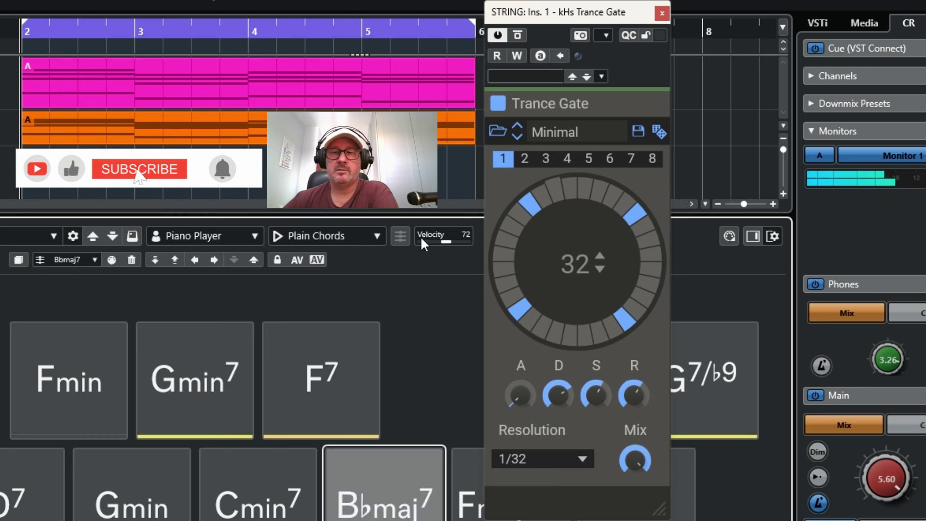
pyautogui.click(518, 137)
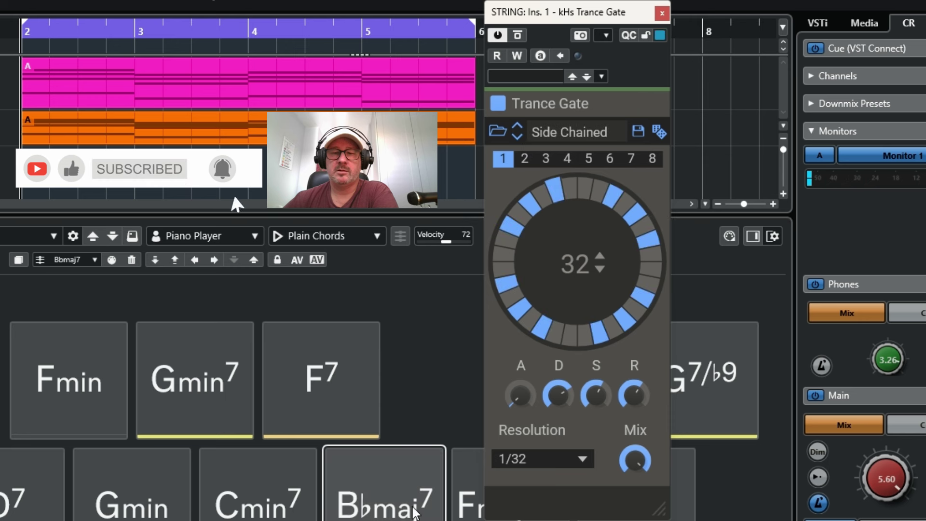
pyautogui.click(415, 513)
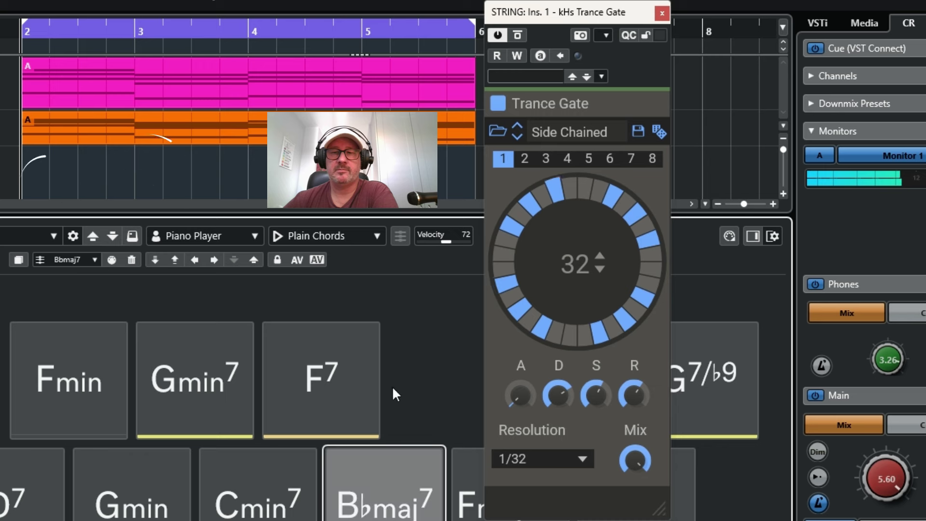
# Audition the Slow Attack and Trance Gate 1 presets with the B♭maj7 pad and load Trance Gate 2, playing it with the Cmin7 pad.
pyautogui.click(524, 137)
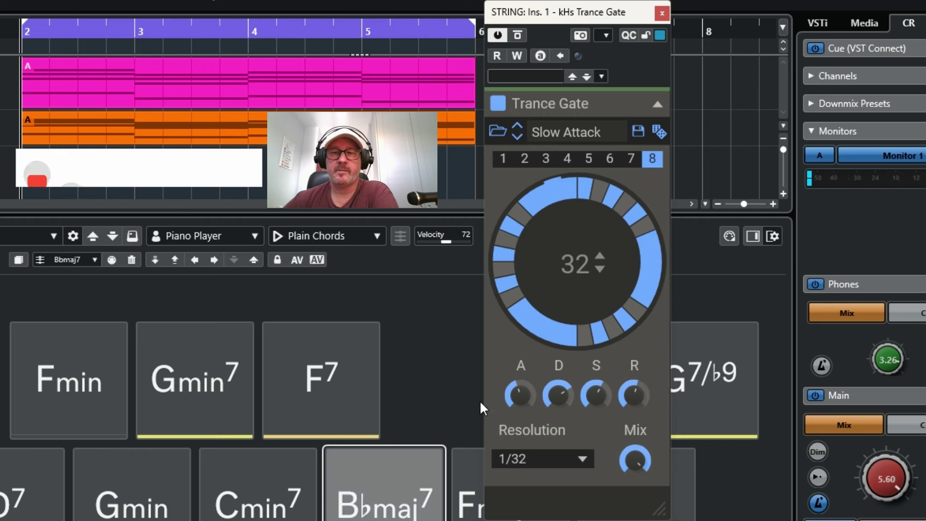
pyautogui.click(379, 511)
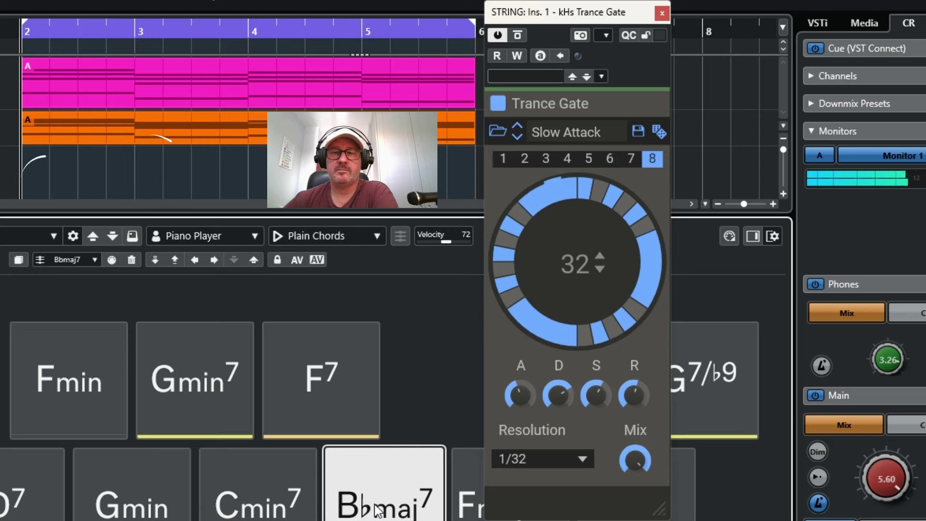
pyautogui.click(518, 137)
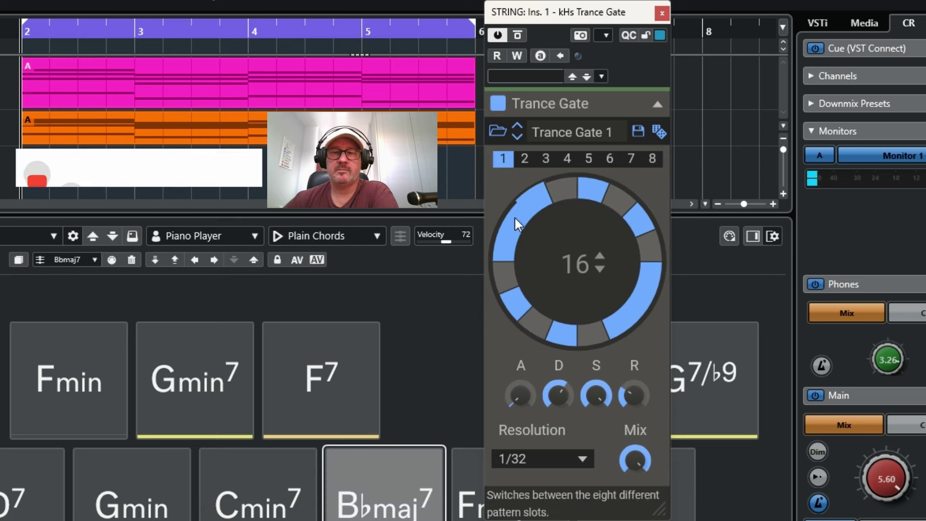
pyautogui.click(384, 514)
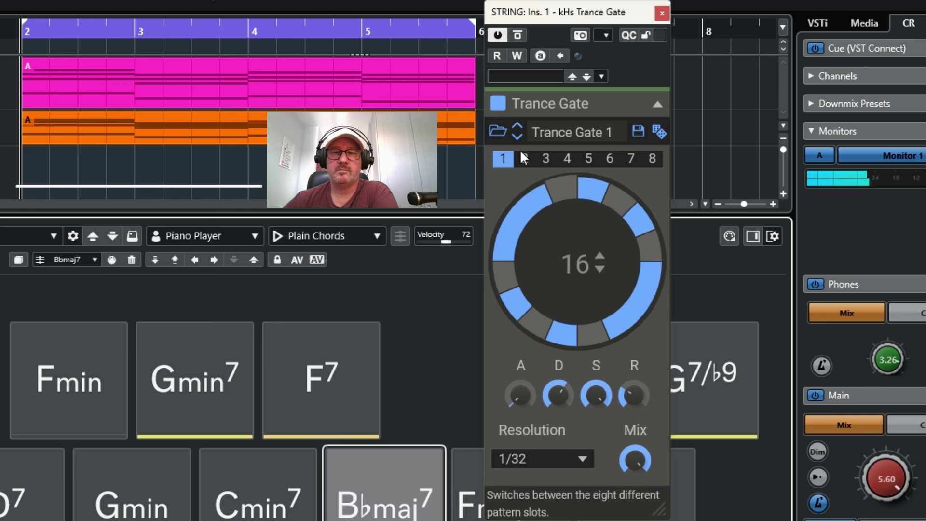
pyautogui.click(520, 137)
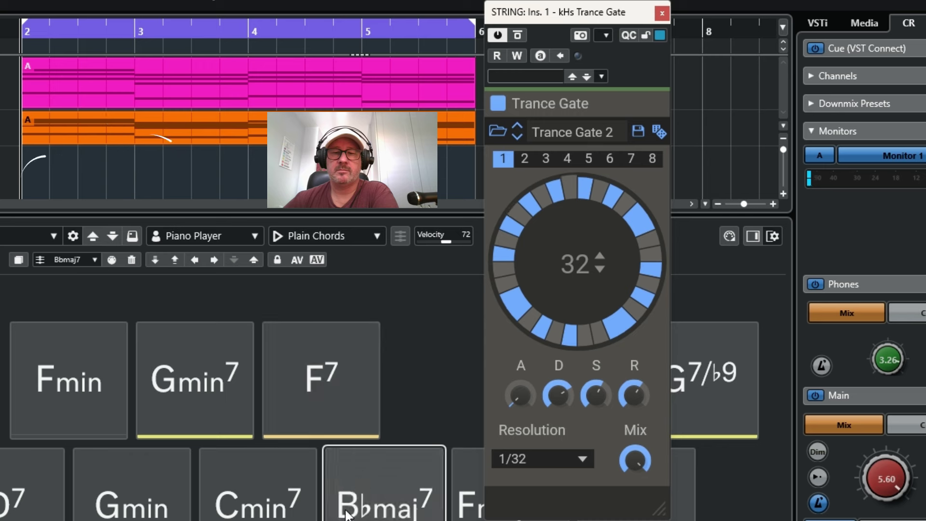
pyautogui.click(295, 517)
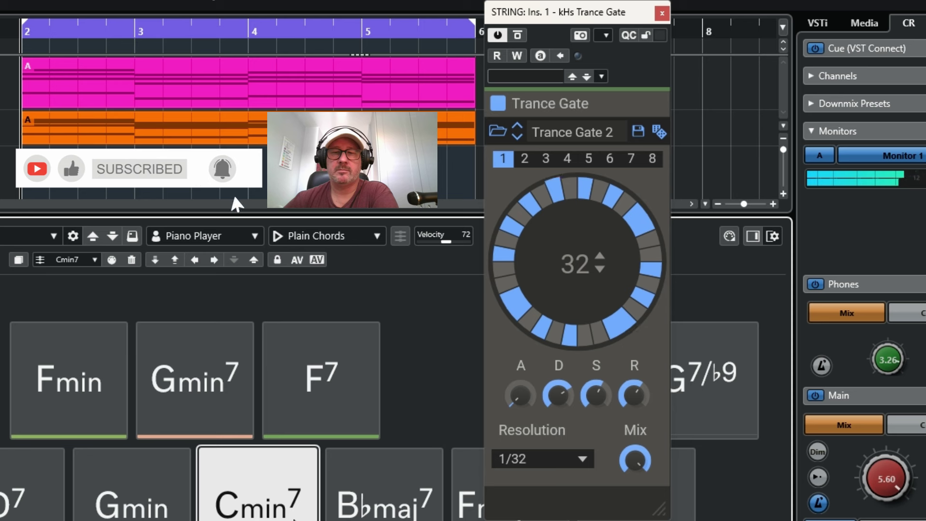
# Try the Trance Gate 2 preset at 1/8 resolution, and set the resolution to 1/16, auditioning it with the B♭maj7 pad.
pyautogui.click(581, 462)
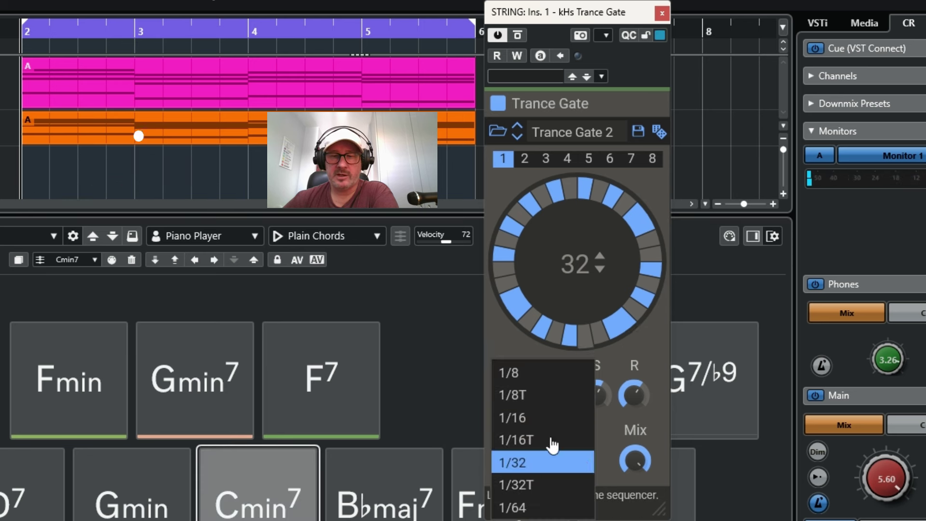
pyautogui.click(529, 376)
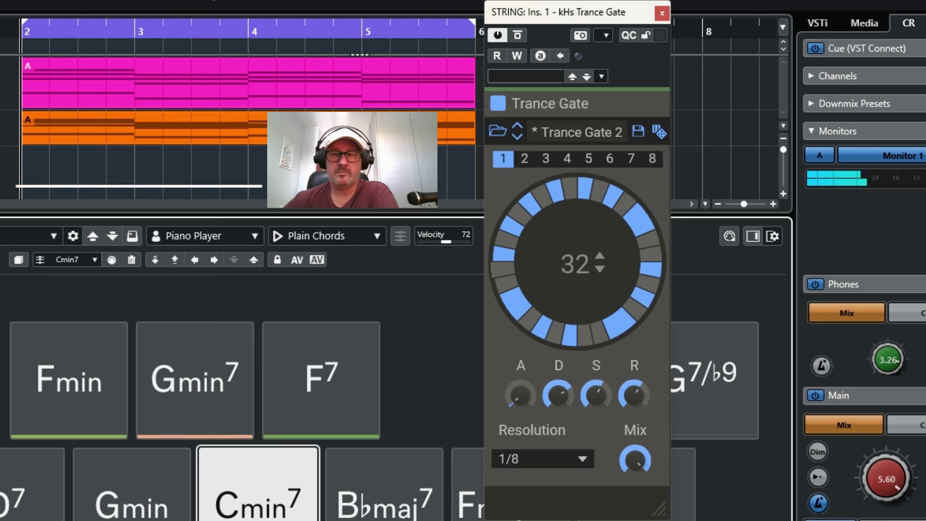
pyautogui.click(589, 463)
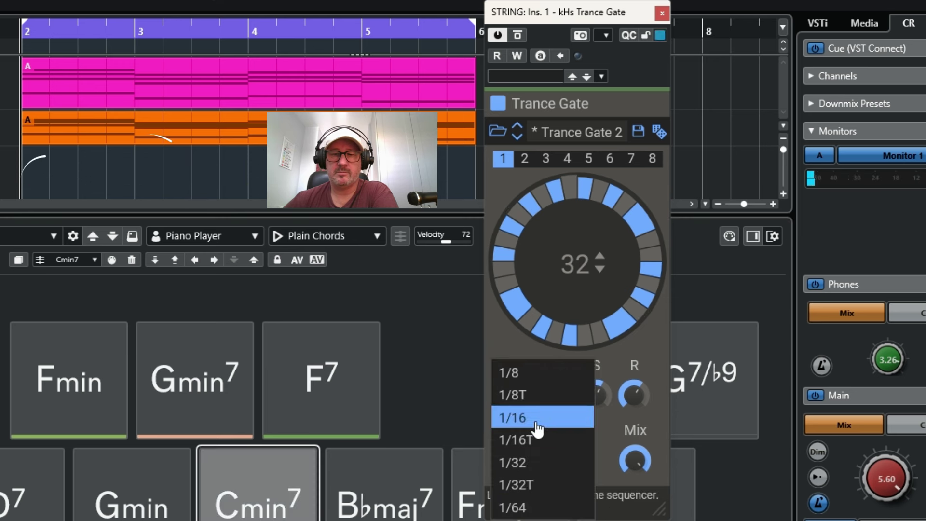
pyautogui.click(519, 416)
pyautogui.click(390, 517)
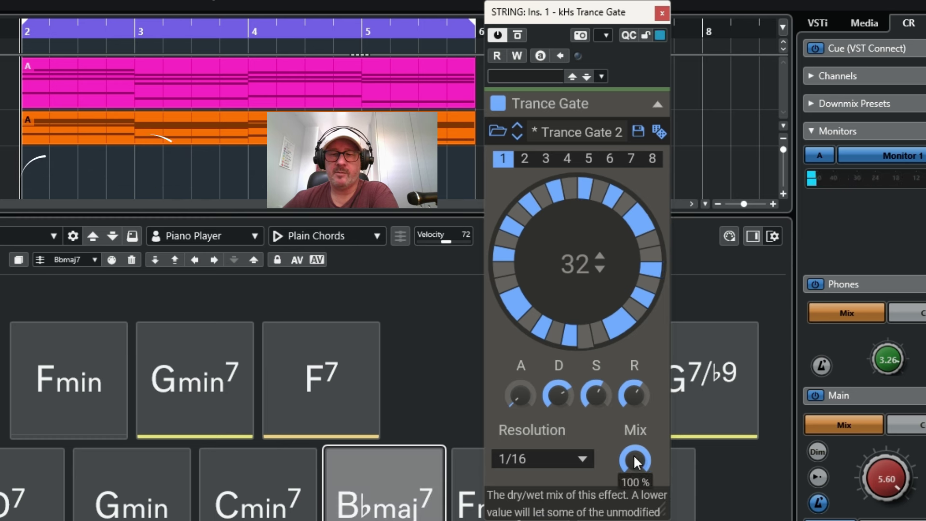
# Lower the Trance Gate dry/wet mix to 51% and audition it with the B♭maj7 pad.
pyautogui.scroll(-6, 633, 454)
pyautogui.scroll(-2, 633, 454)
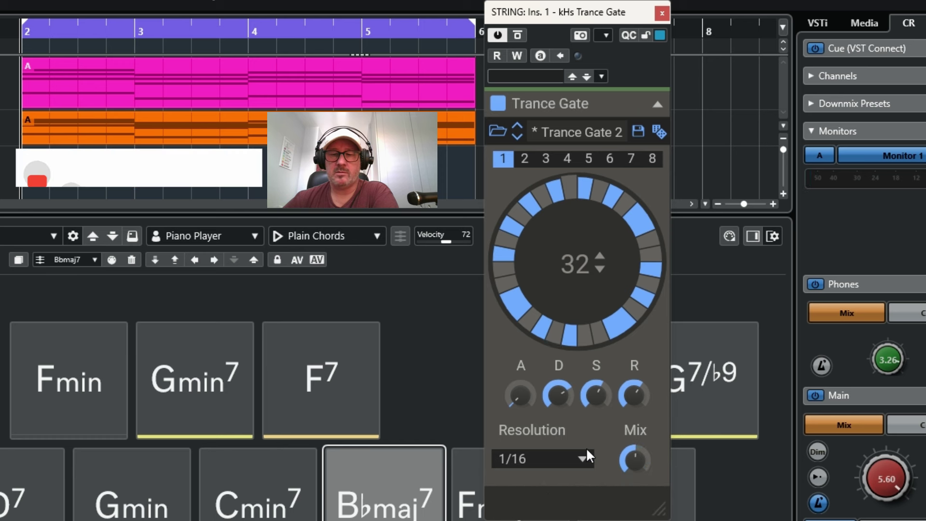
pyautogui.click(396, 510)
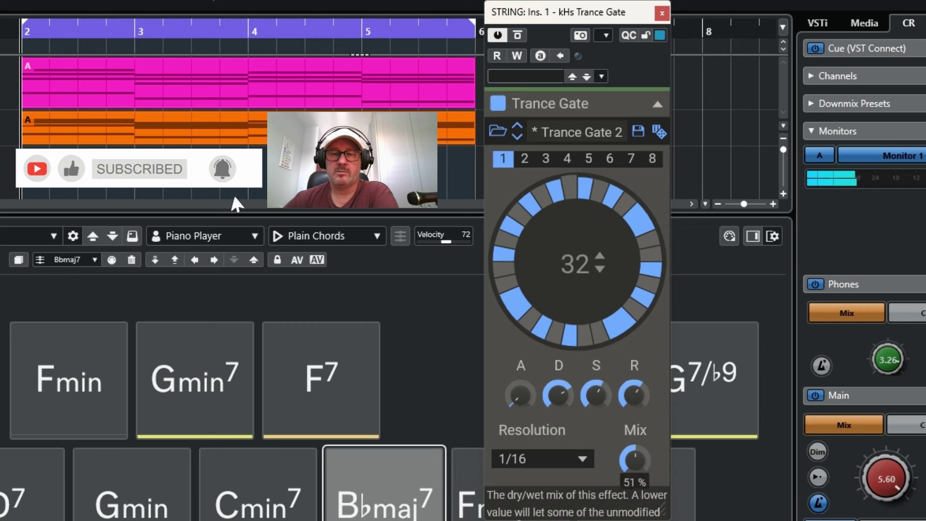
# Vary the dry/wet mix up and down while auditioning with the Cmin7 pad, leaving it set above halfway.
pyautogui.scroll(6, 637, 458)
pyautogui.scroll(-10, 637, 459)
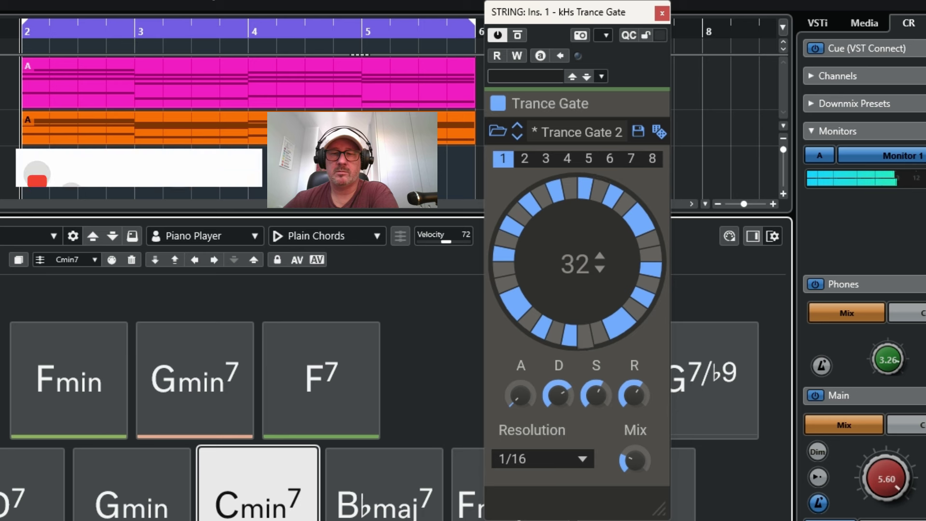
pyautogui.scroll(10, 634, 462)
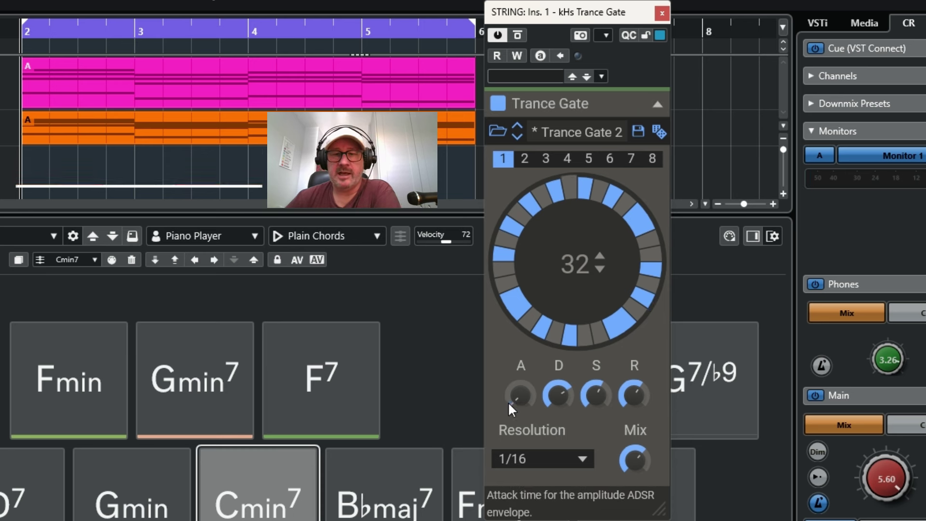
# Raise the amplitude envelope's attack time slightly and audition it with the B♭maj7 pad.
pyautogui.moveTo(511, 397)
pyautogui.scroll(2, 513, 397)
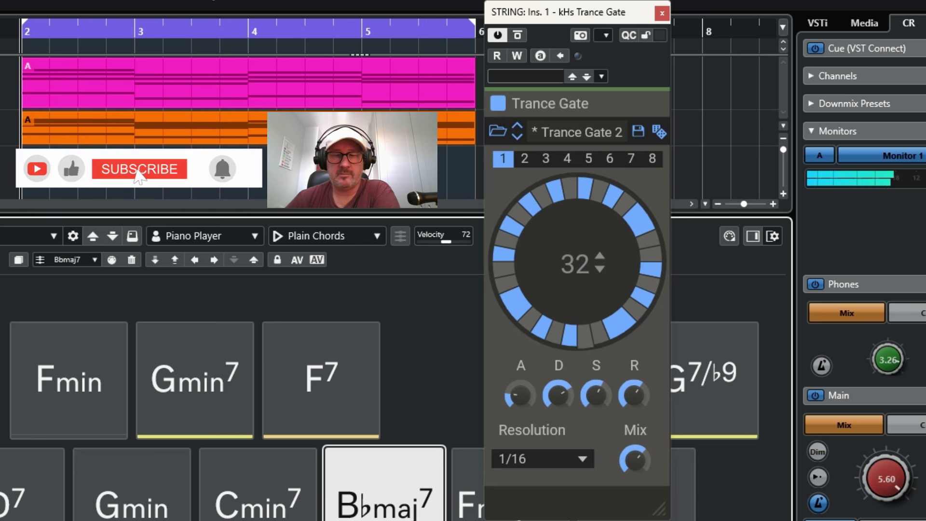
# Reduce the envelope's decay slightly and lower its sustain well below halfway, auditioning the changes with the chord pads.
pyautogui.moveTo(561, 390)
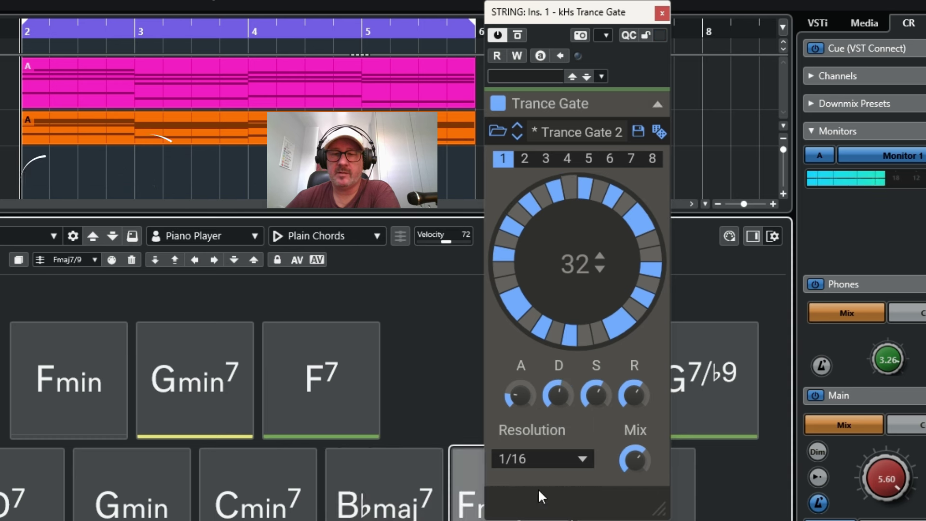
pyautogui.moveTo(593, 386)
pyautogui.moveTo(594, 395); pyautogui.dragTo(595, 397)
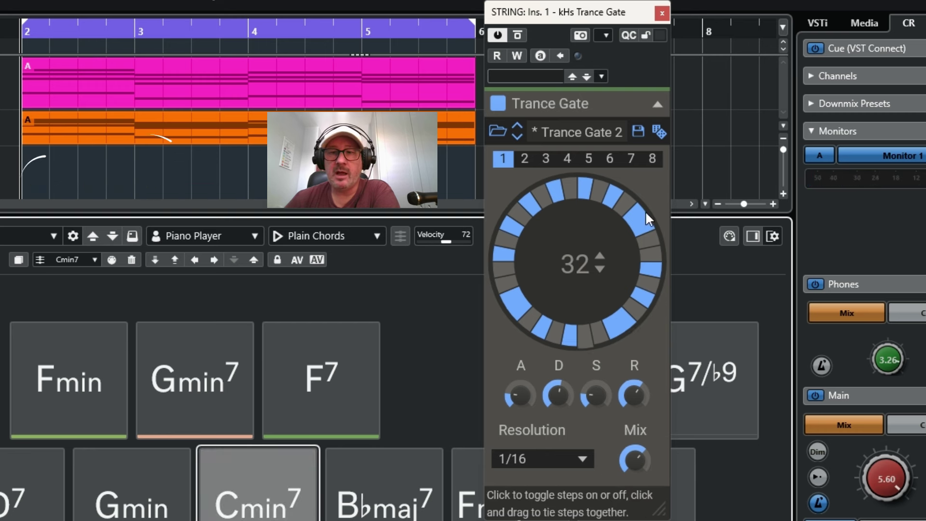
# Randomize the Trance Gate patch several times in a row and audition the result with the F7 pad.
pyautogui.click(658, 135)
pyautogui.click(659, 134)
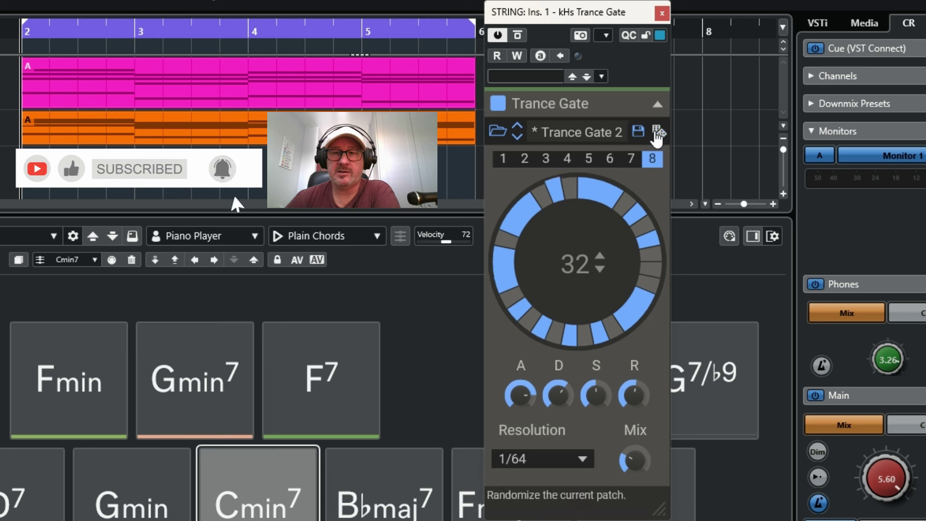
pyautogui.click(659, 135)
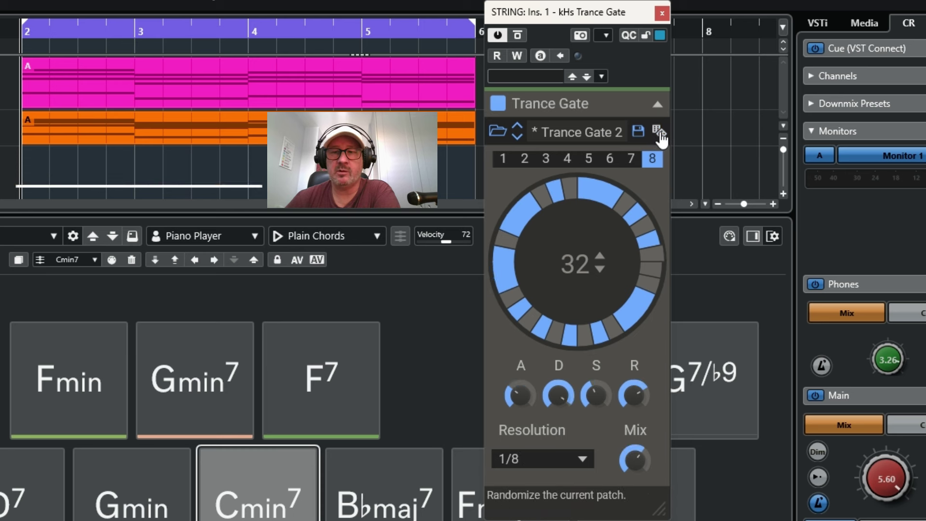
pyautogui.click(661, 136)
pyautogui.click(285, 408)
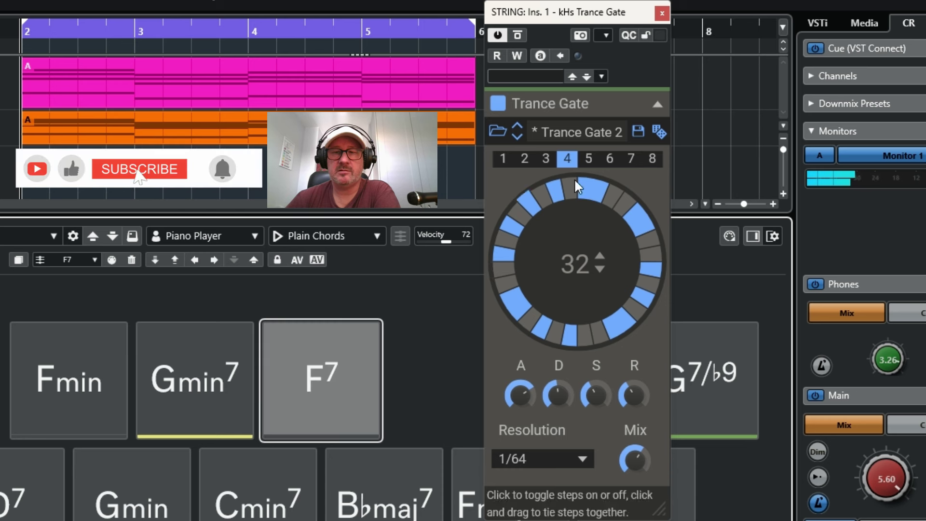
# Randomize the patch further, auditioning the variations with the Gmin7 and Cmin7 pads, and shift the plug-in window slightly aside.
pyautogui.click(660, 135)
pyautogui.click(163, 408)
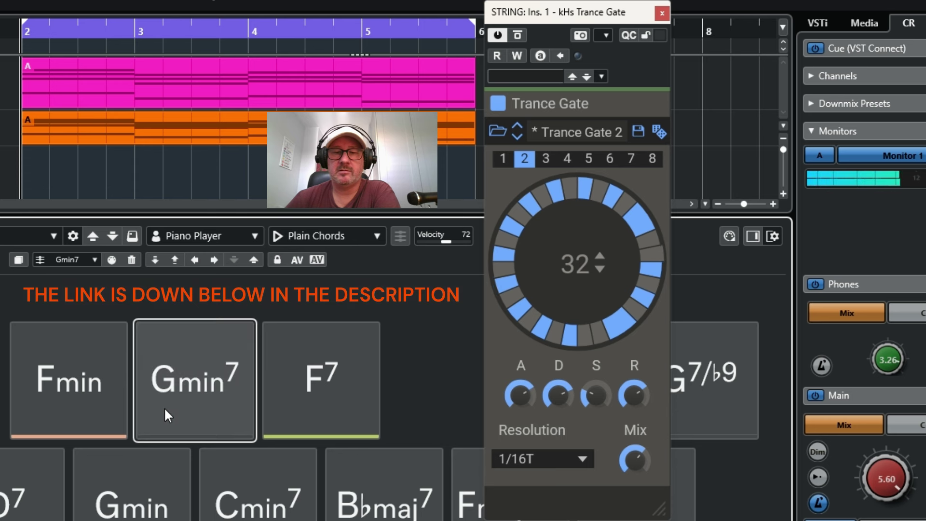
pyautogui.click(658, 140)
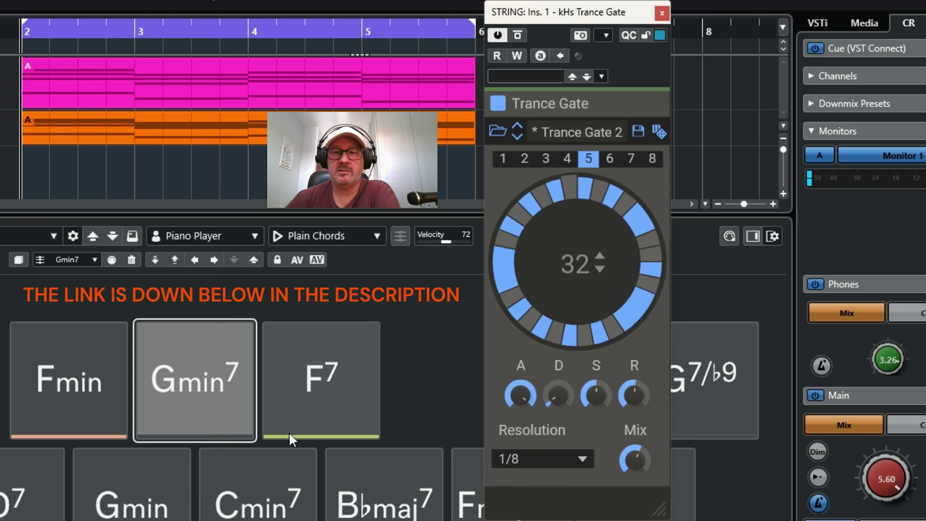
pyautogui.click(249, 508)
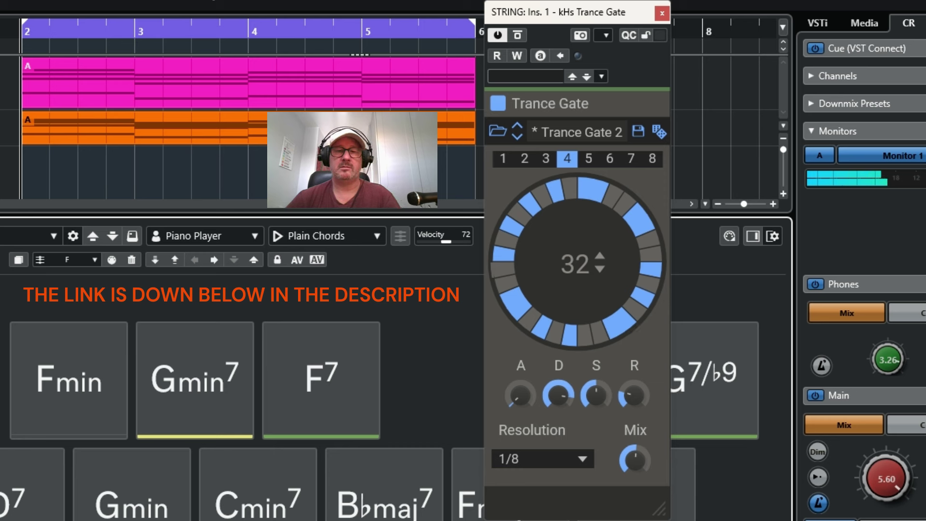
pyautogui.click(190, 404)
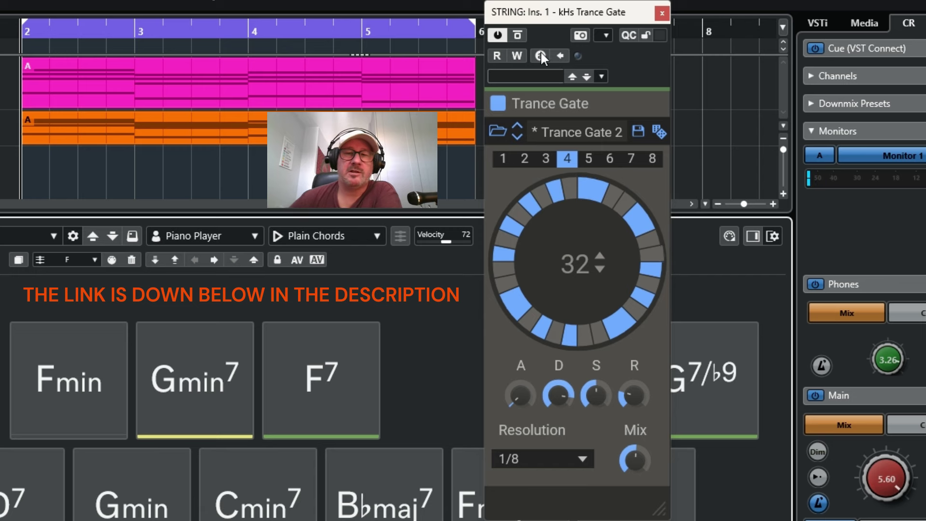
pyautogui.moveTo(570, 20); pyautogui.dragTo(584, 18)
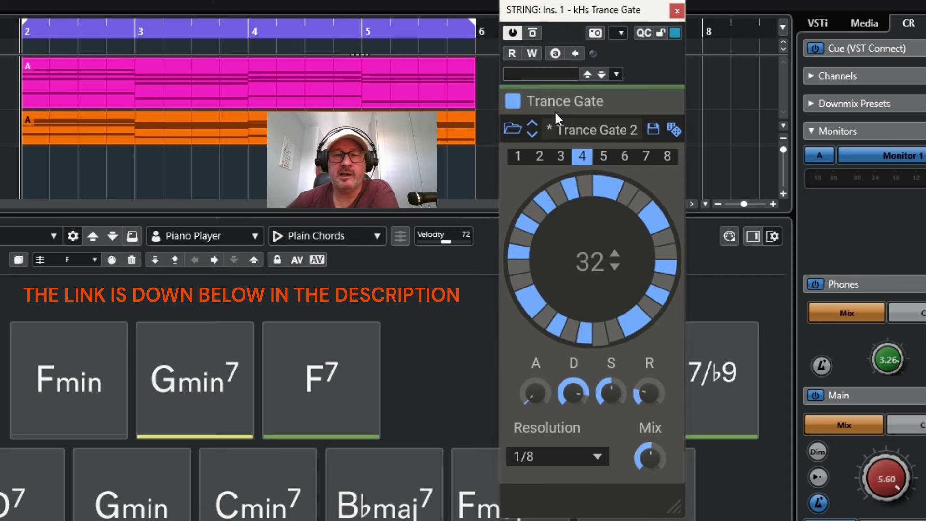